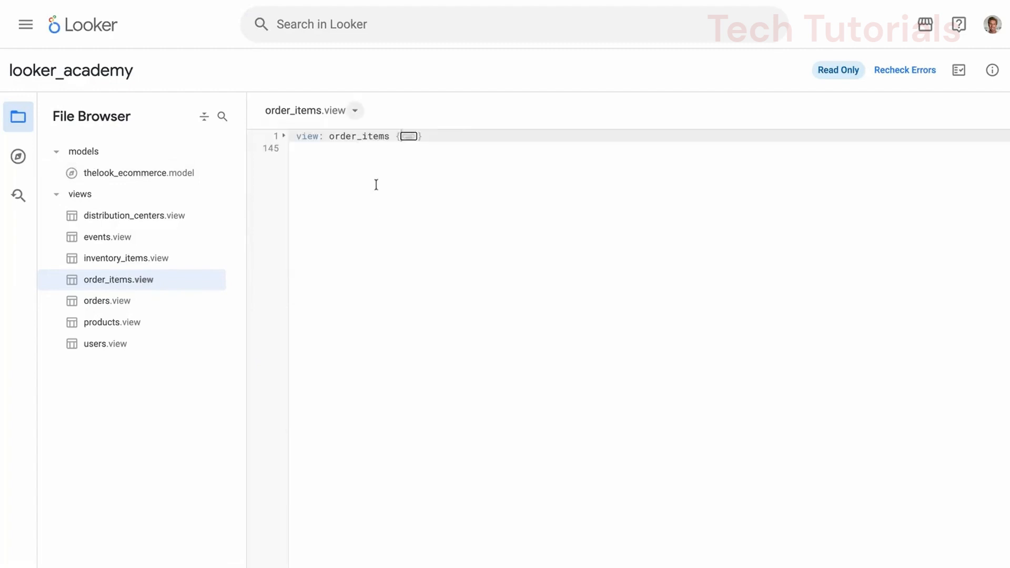
Step: Expand the order_items view, its sale_price dimension and total_sale_price measure, and highlight both declarations and the measure's sum type
click(412, 138)
scroll(419, 347, down, 2)
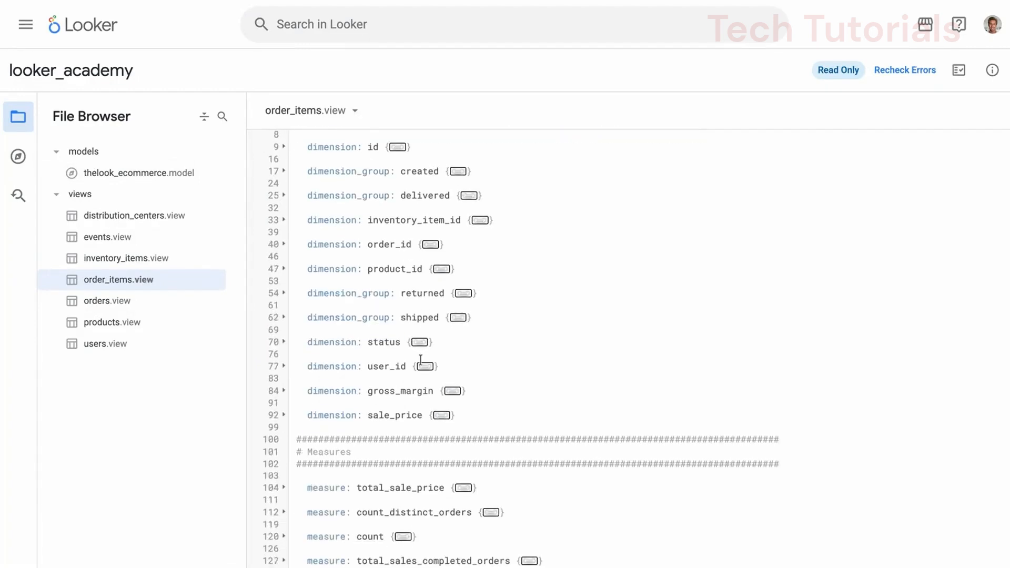
click(441, 415)
scroll(445, 421, down, 3)
click(469, 436)
drag(424, 267, 305, 267)
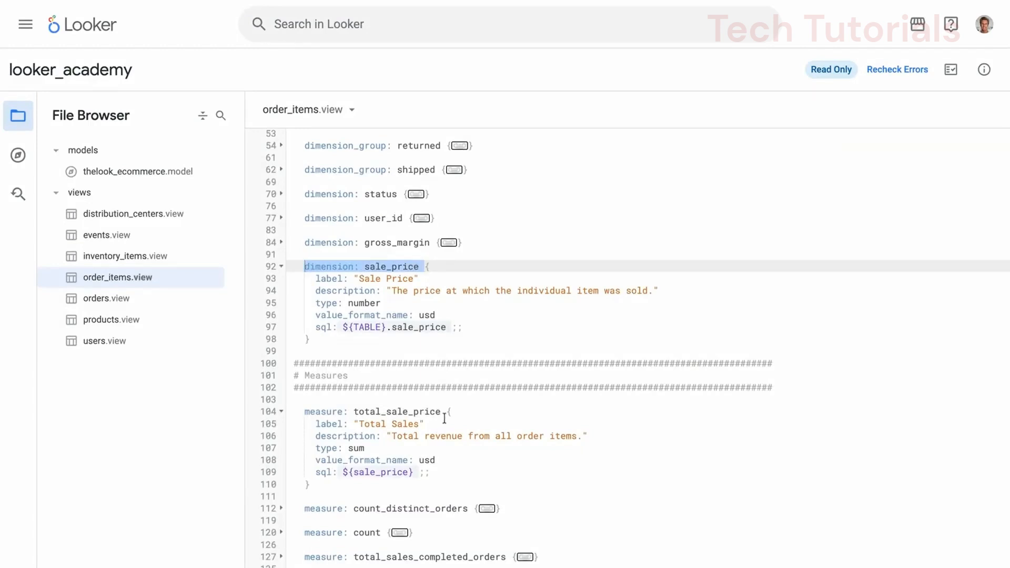
drag(445, 418, 298, 413)
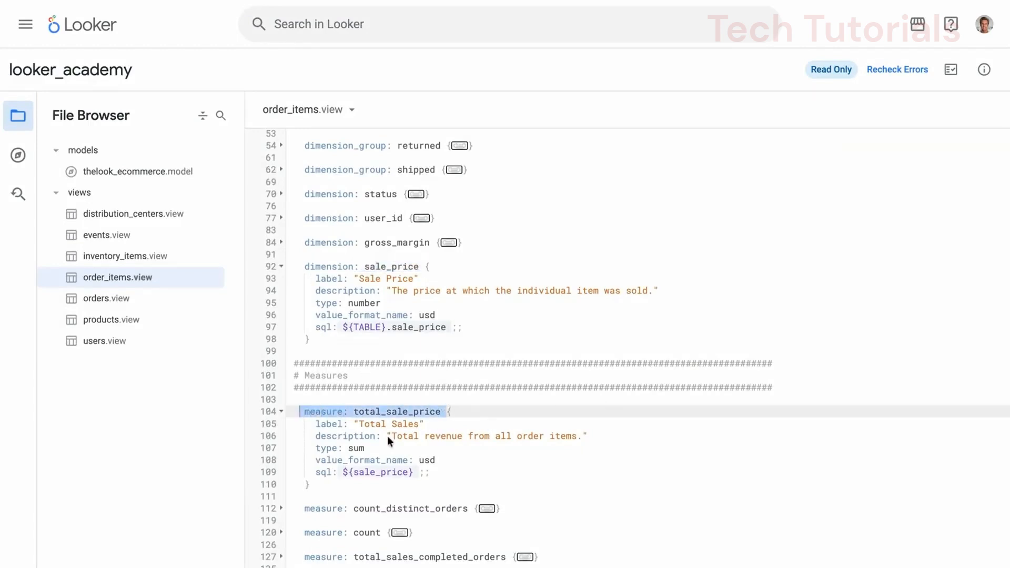
drag(368, 448, 316, 448)
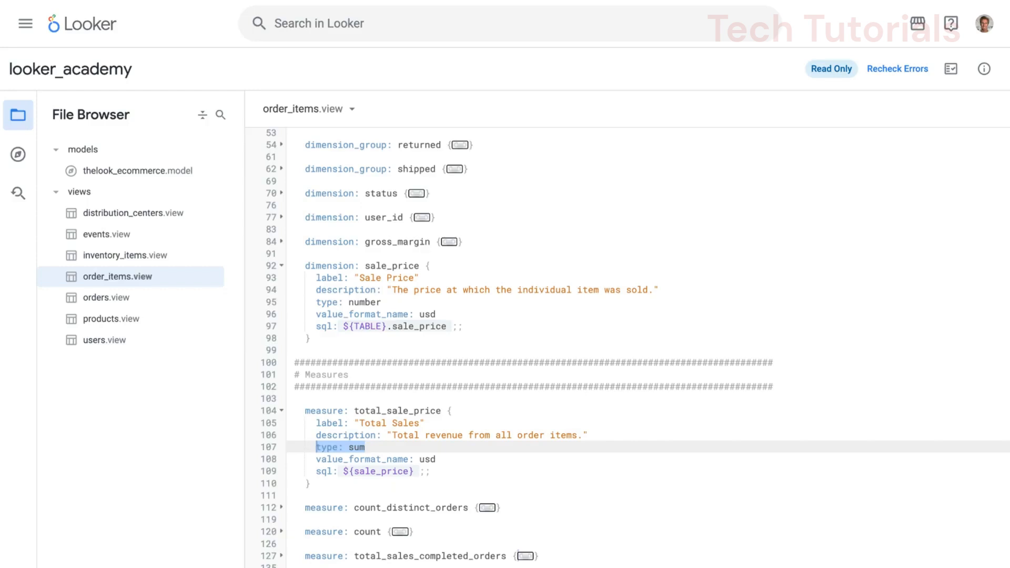
Step: Highlight the full sale_price dimension block and the sql line referencing it in the total_sale_price measure
click(332, 348)
key(shift+Up)
key(shift+Up)
key(shift+Up)
key(shift+Up)
key(shift+Up)
key(shift+Up)
key(shift+Up)
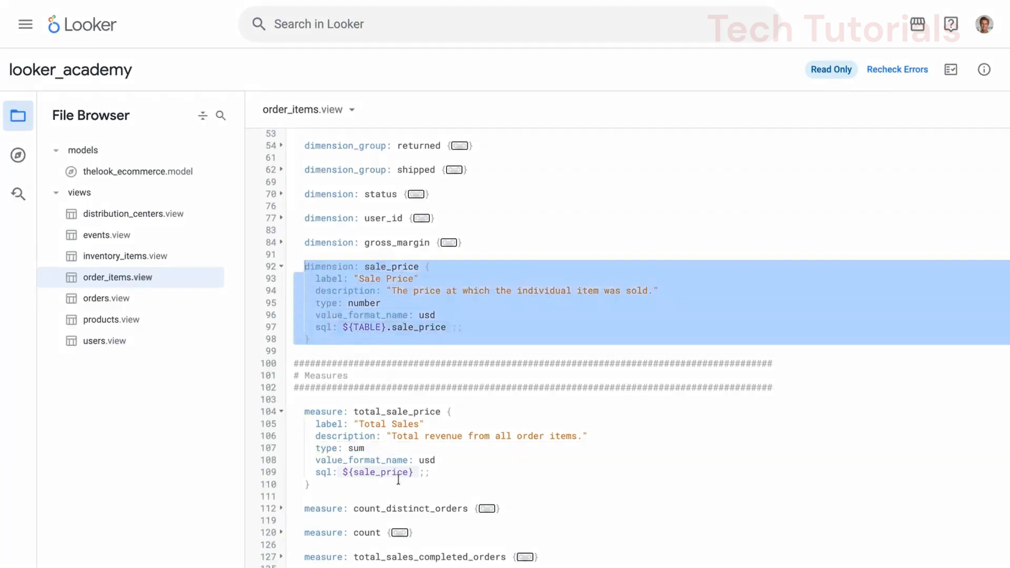
drag(436, 474, 316, 472)
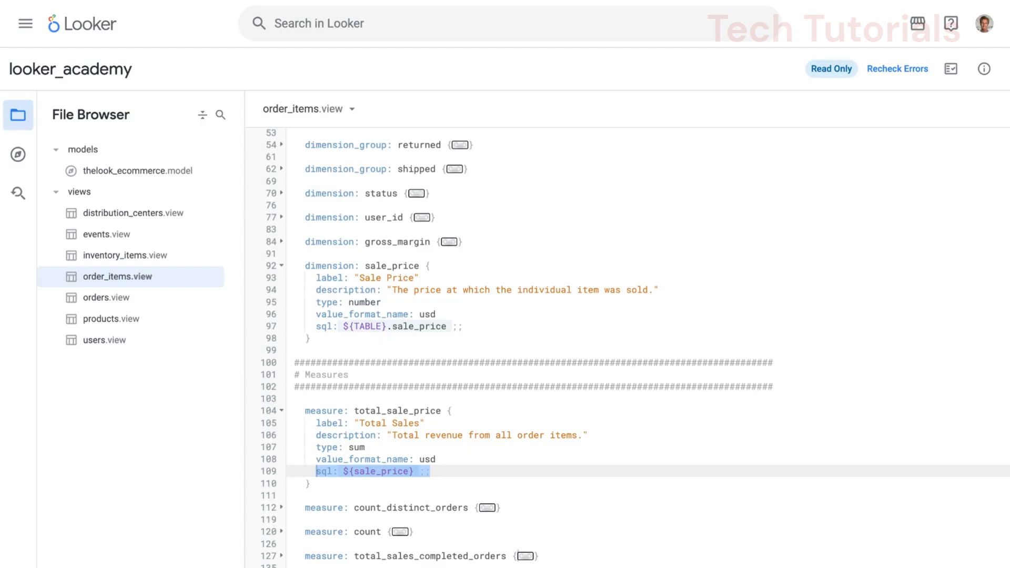
Step: Open thelook_ecommerce.model and highlight its two datagroup caching policies and the comment about keeping cached data for 5 days
click(128, 172)
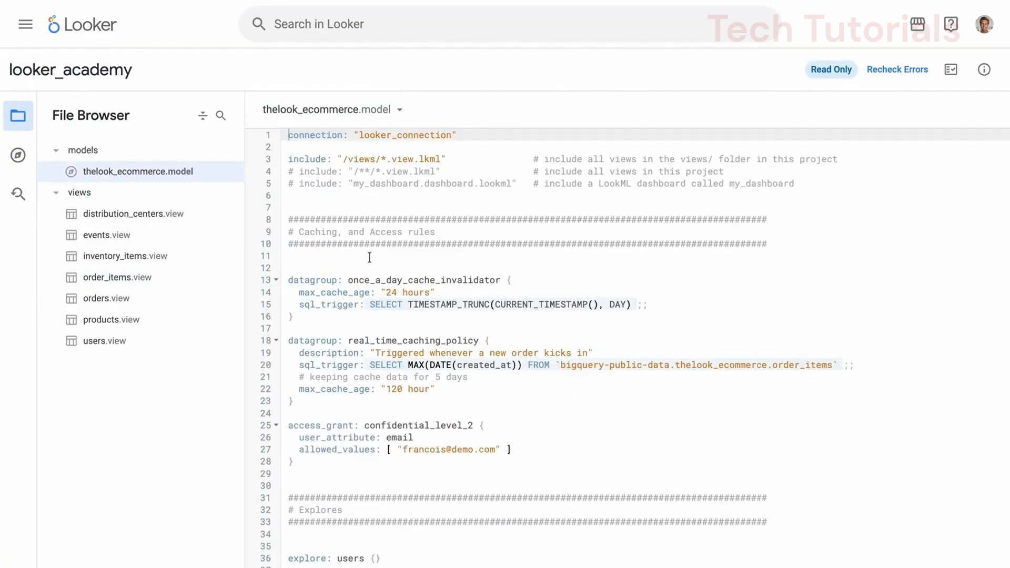
drag(289, 279, 295, 401)
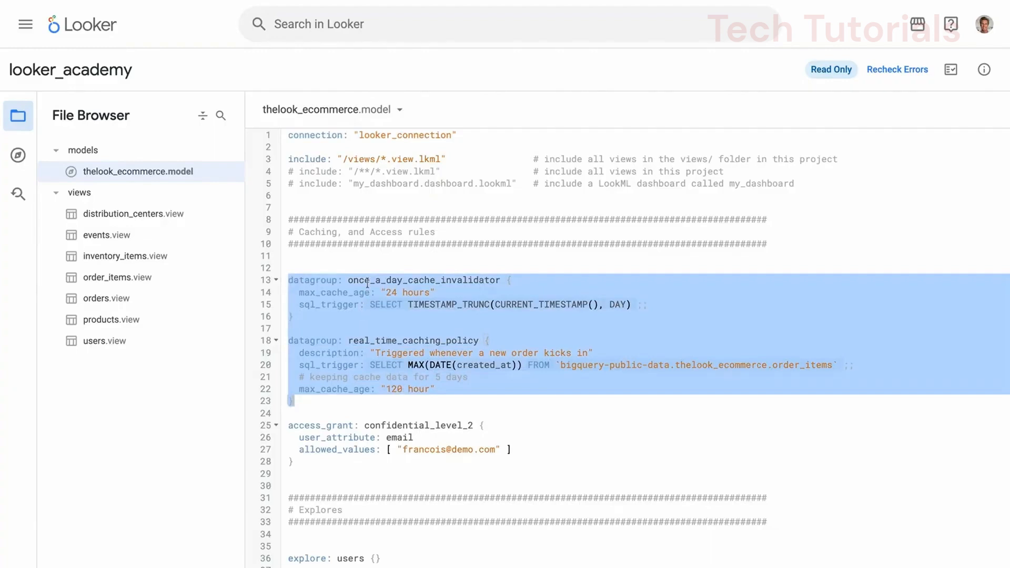
click(338, 279)
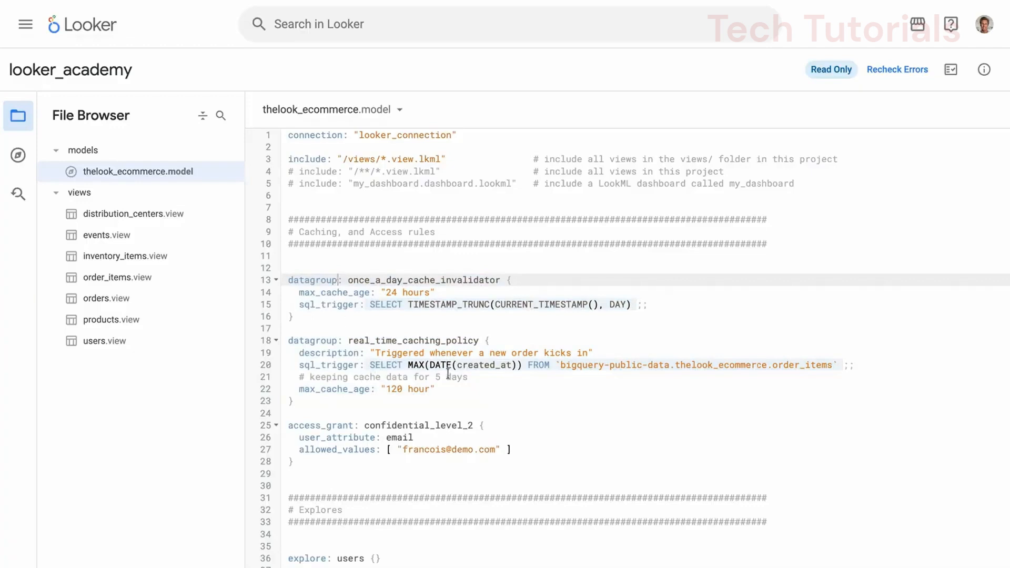
drag(310, 377, 468, 377)
key(shift+Left)
key(shift+Left)
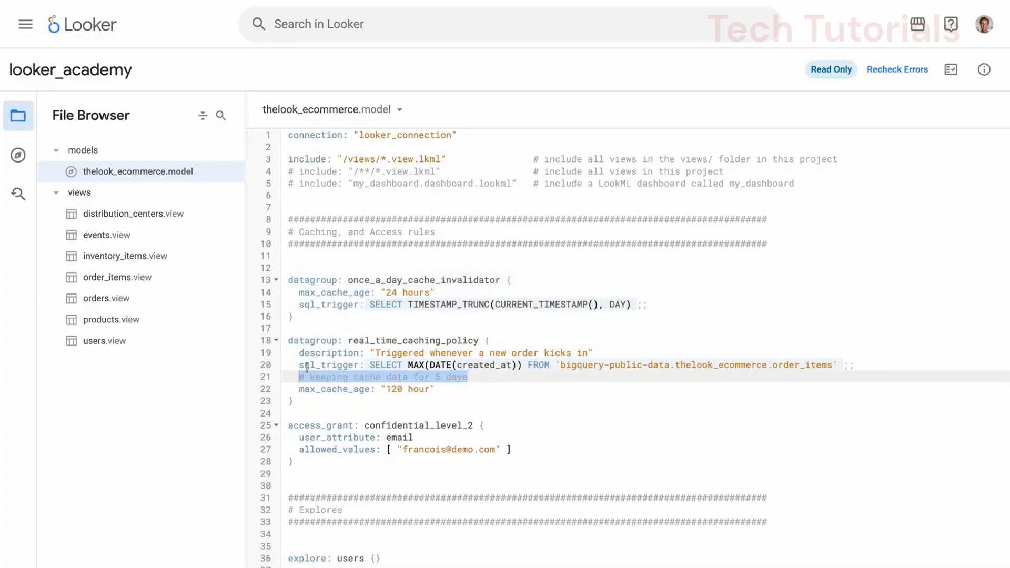
Step: Highlight the confidential_level_2 access_grant block in the model file, then clear the selection
scroll(332, 356, down, 1)
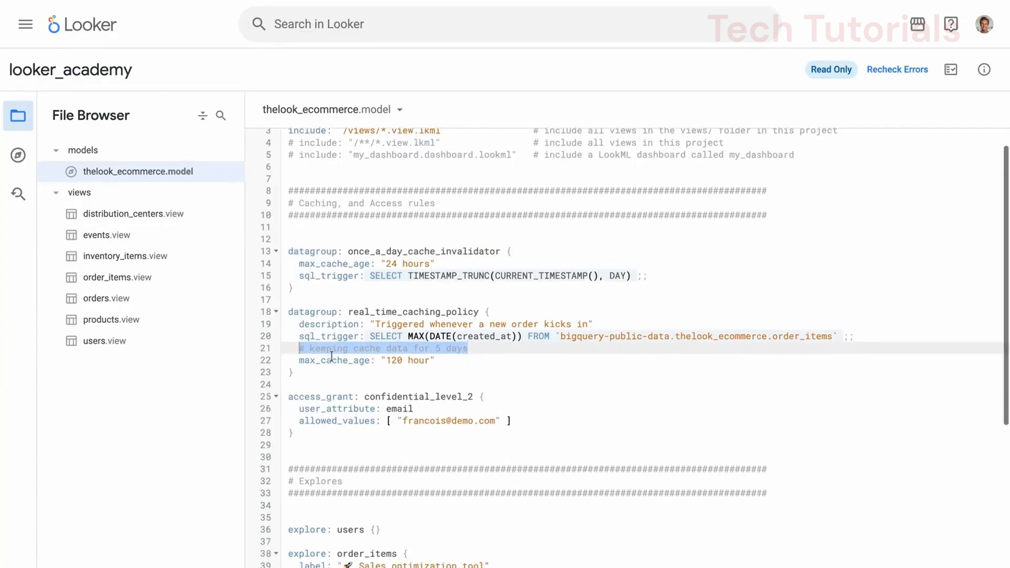
click(307, 436)
key(shift+Up)
key(shift+Up)
key(shift+Up)
key(shift+Home)
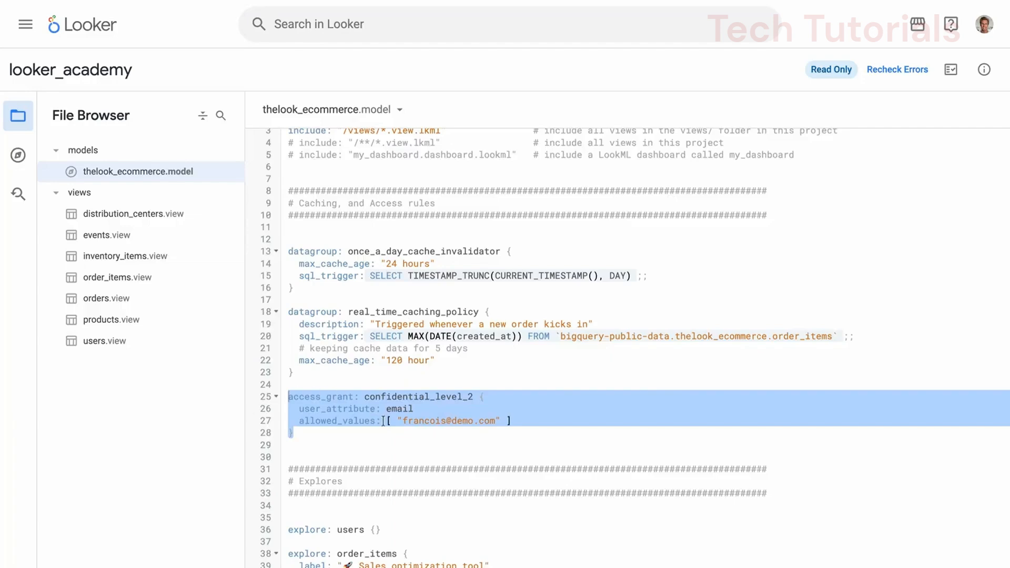
click(378, 455)
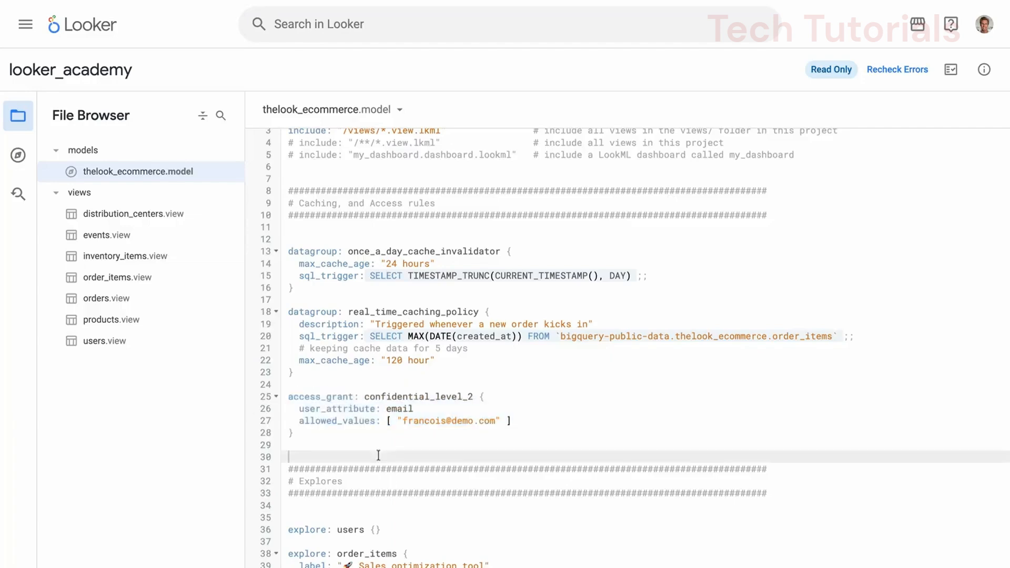
Step: Highlight the order_items explore declaration in the model file and review its joins
scroll(378, 455, down, 4)
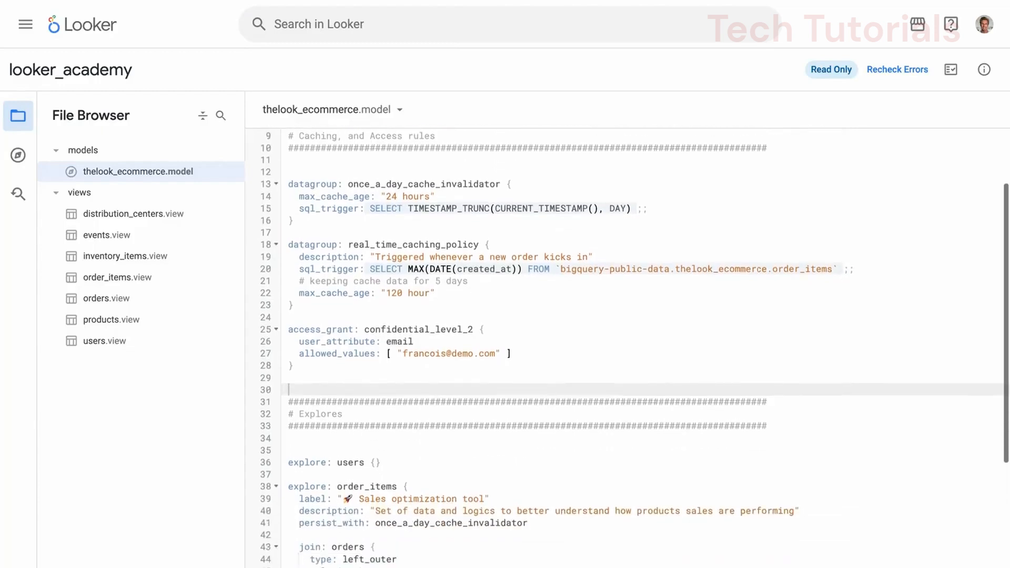
double_click(290, 408)
key(shift+End)
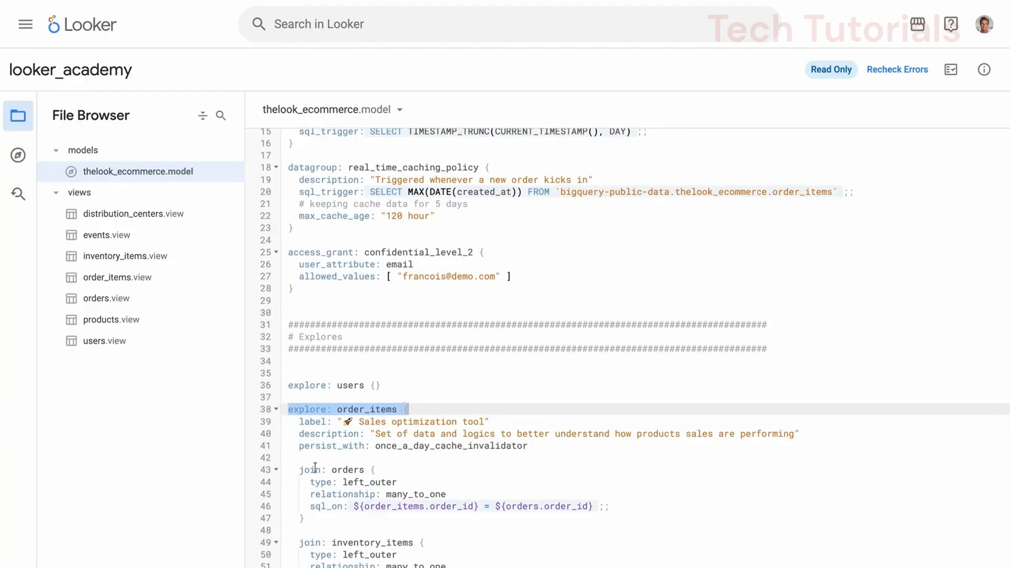
click(370, 459)
scroll(369, 459, down, 5)
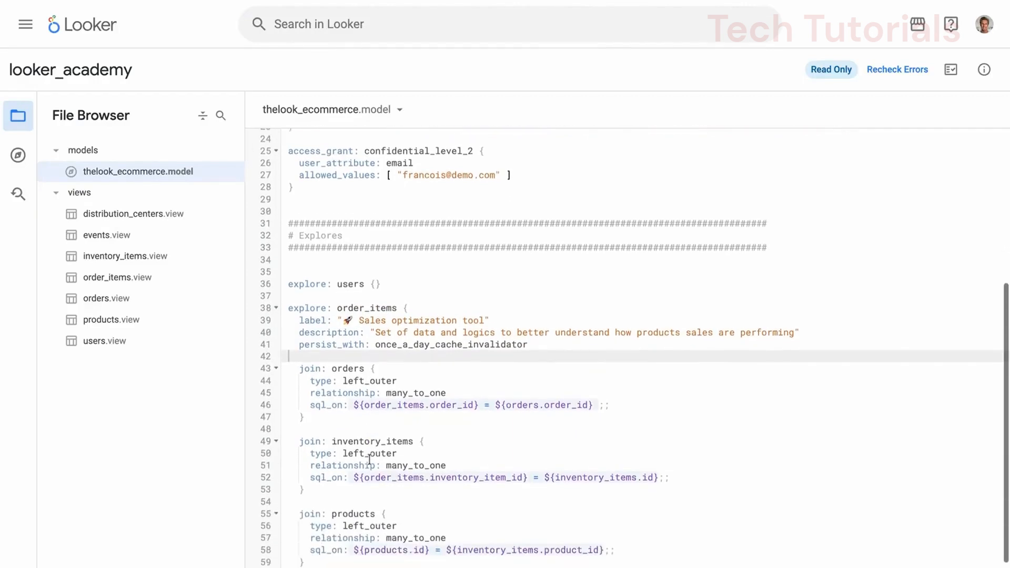
Step: Highlight the year_over_year query declaration inside the order_items explore
click(299, 459)
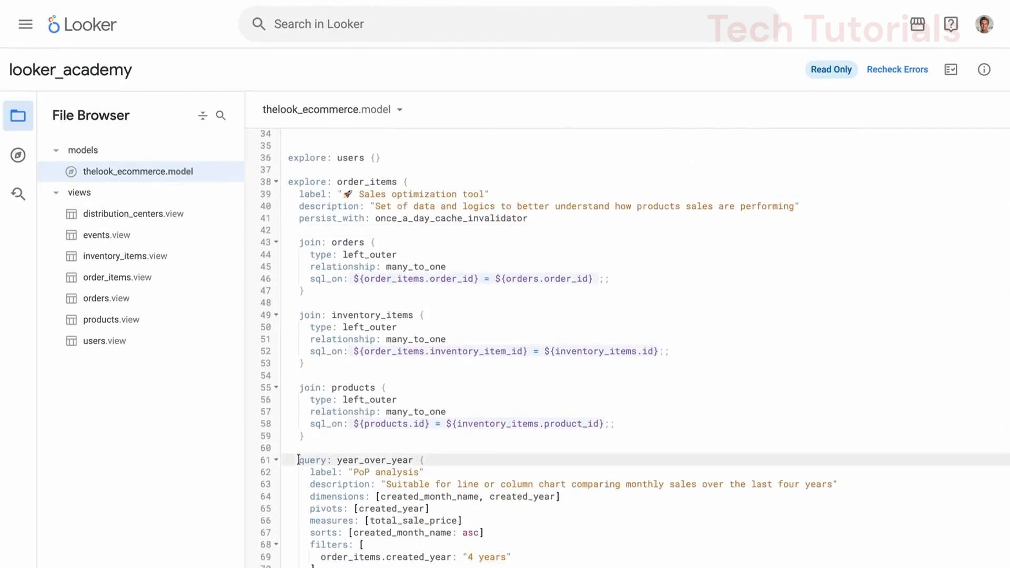
key(shift+End)
key(shift+Down)
key(shift+Up)
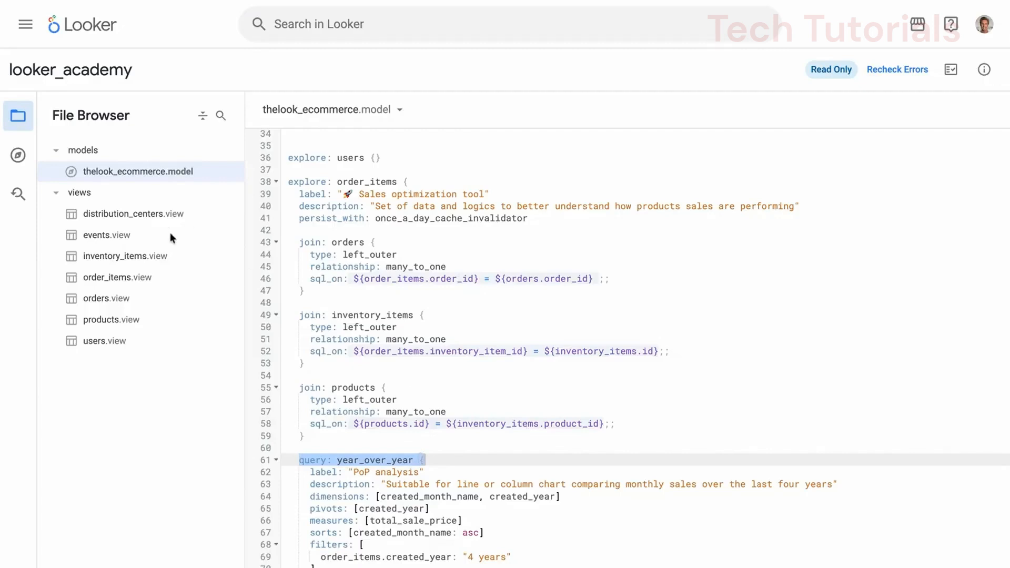
key(shift+Left)
key(shift+Left)
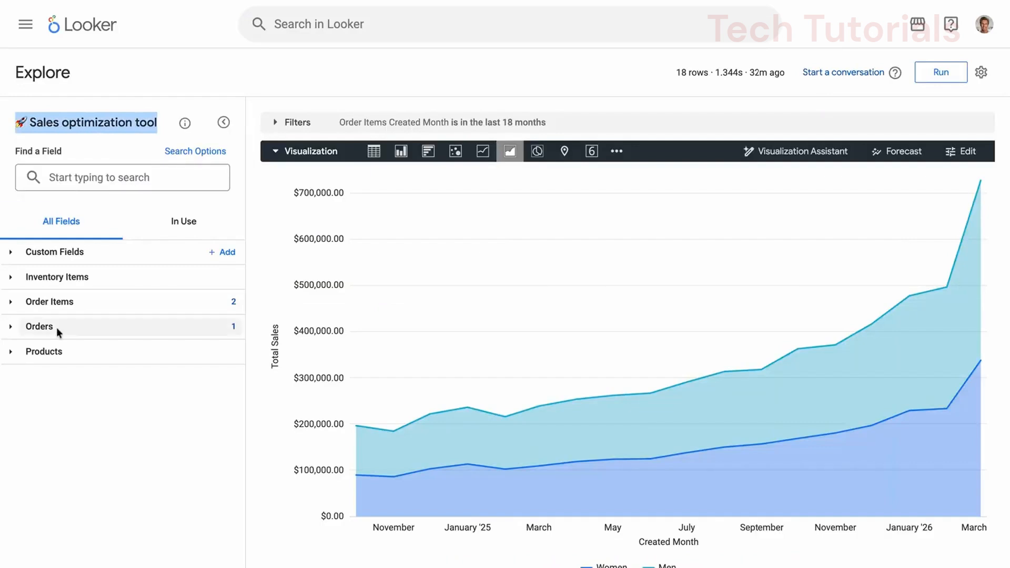
Step: Show only the fields in use in the Sales optimization tool Explore and read the Created Date month field's description
drag(18, 278, 69, 302)
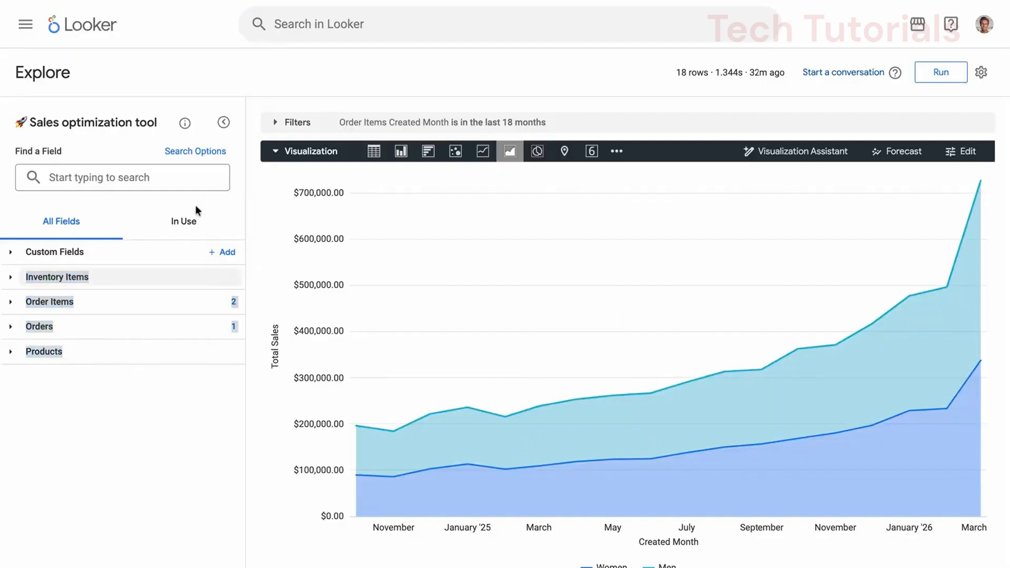
click(186, 219)
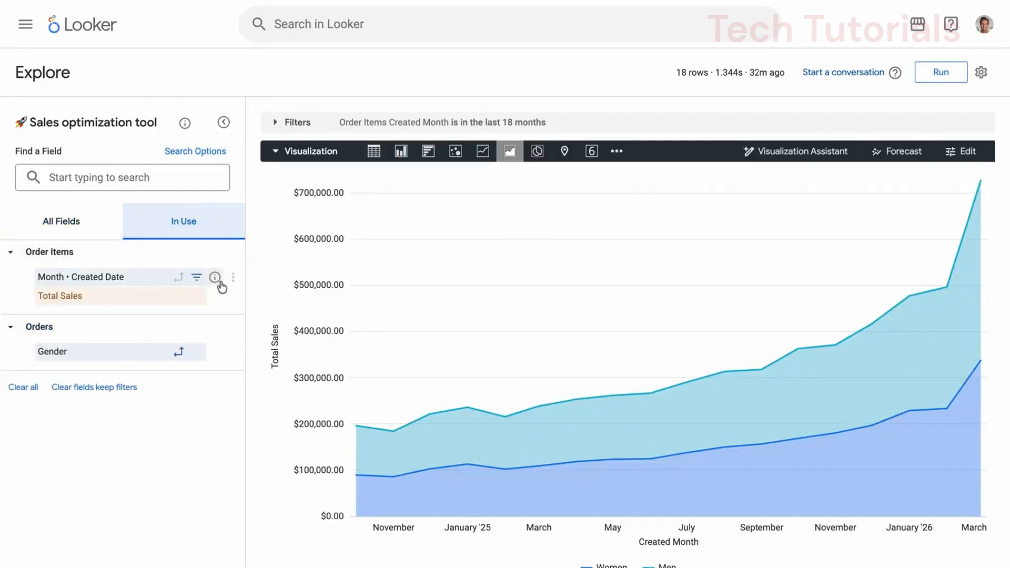
click(216, 279)
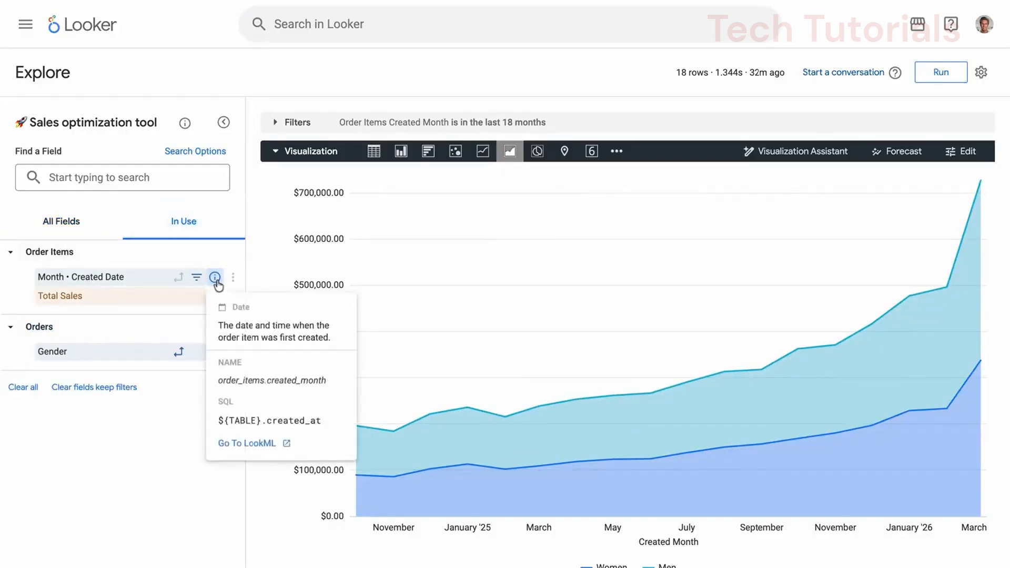
triple_click(331, 336)
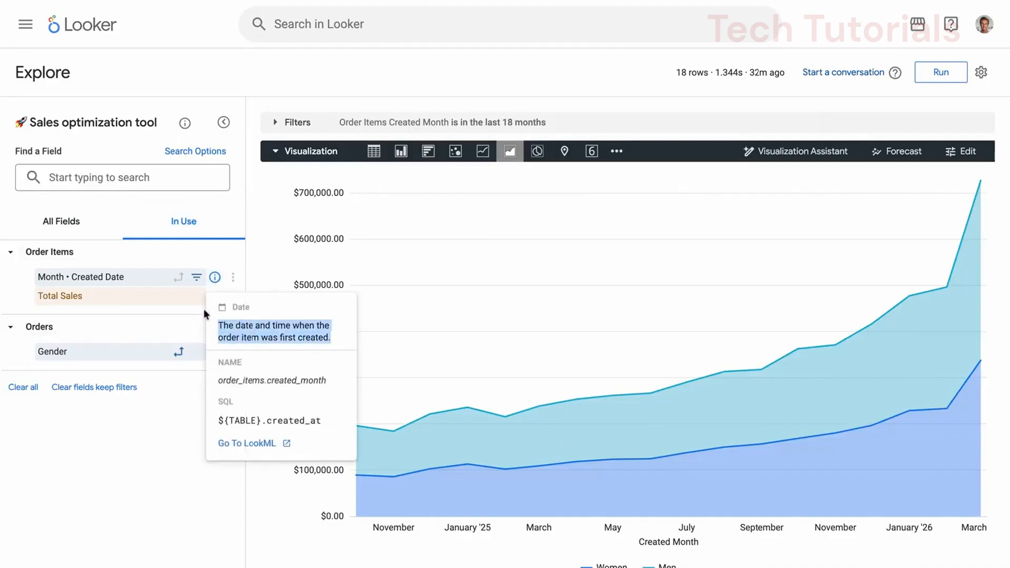
click(241, 266)
Step: Read the description of the Total Sales measure in its field details, then close them
click(215, 296)
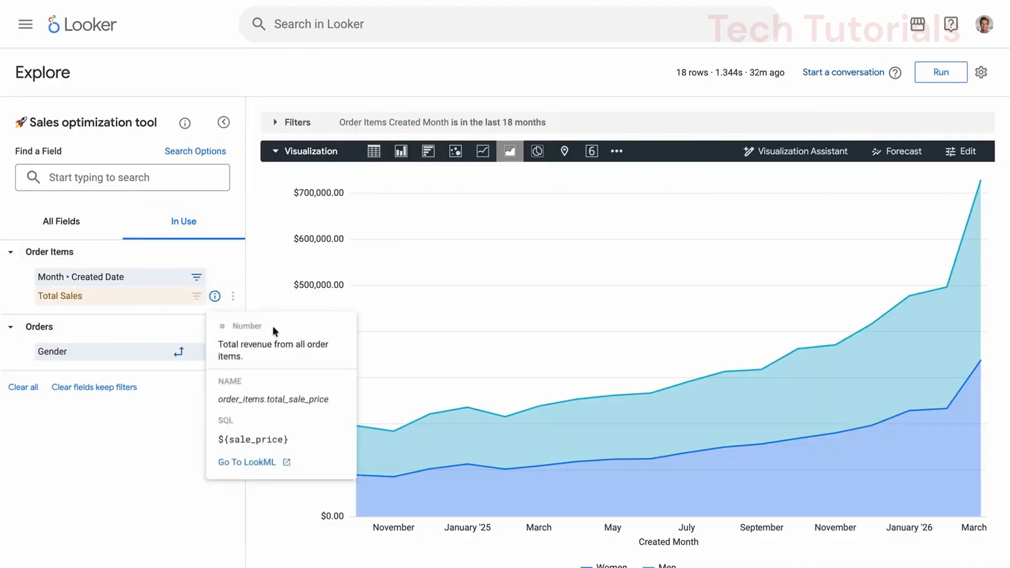
triple_click(267, 355)
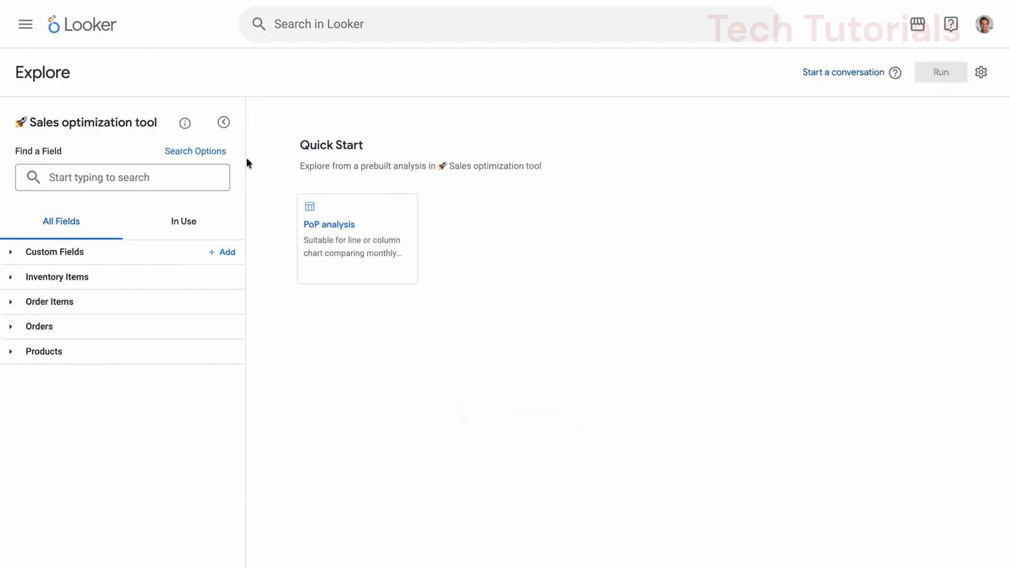
click(358, 238)
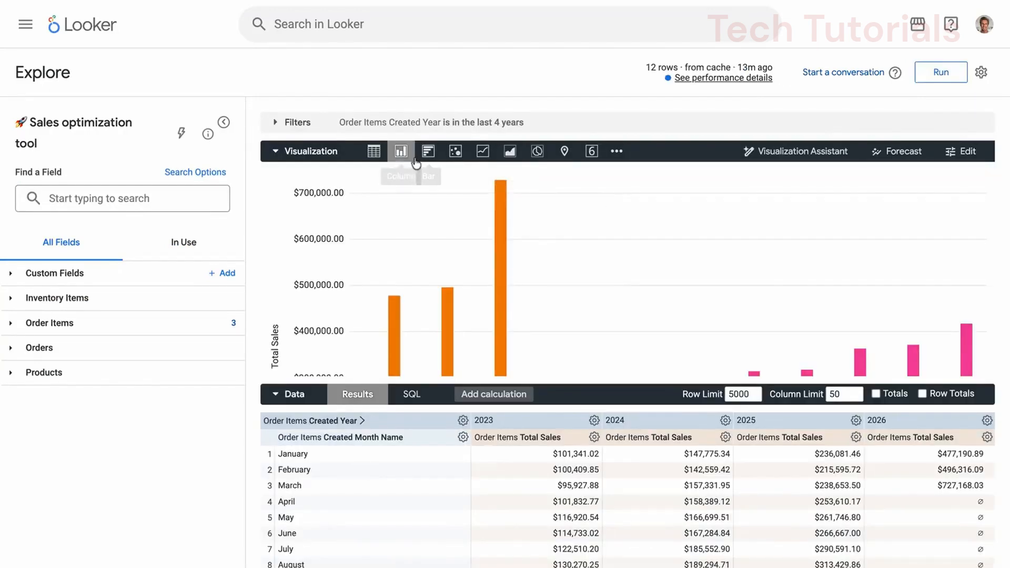
Step: Expand the filters, collapse the visualization, and highlight the INTERVAL 4 YEAR condition in the query's generated SQL
click(368, 124)
click(273, 243)
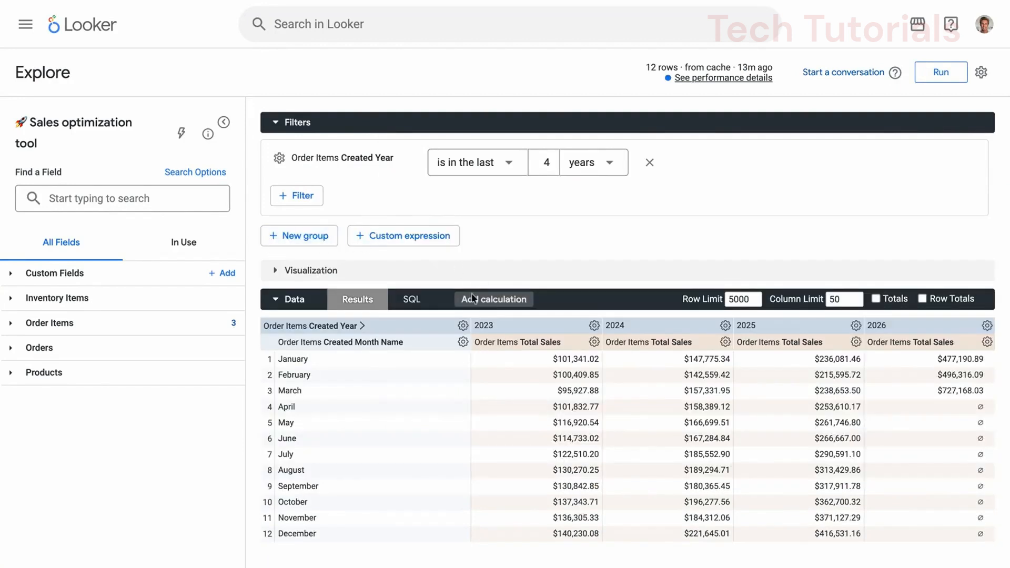
click(421, 299)
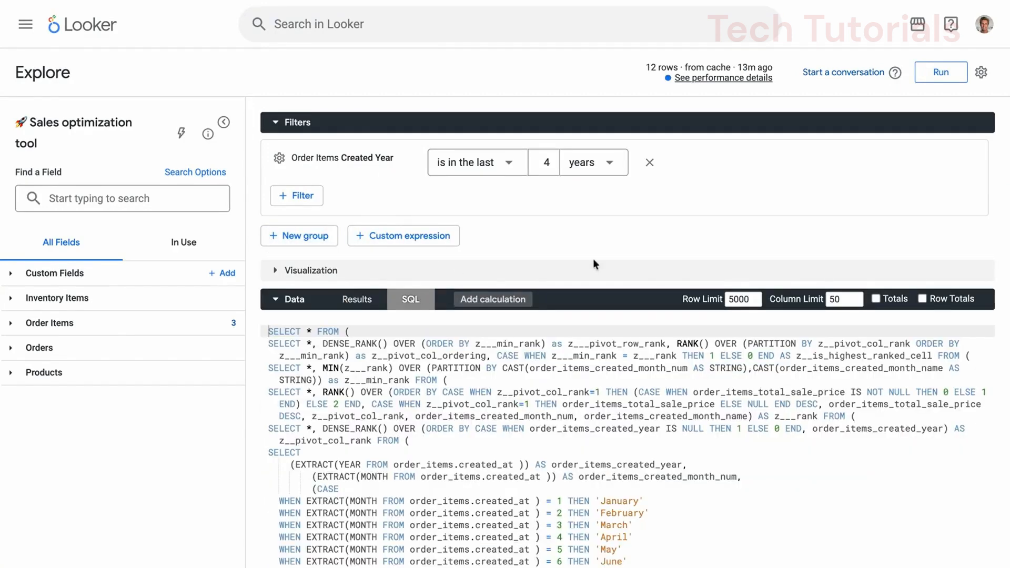
scroll(784, 428, down, 5)
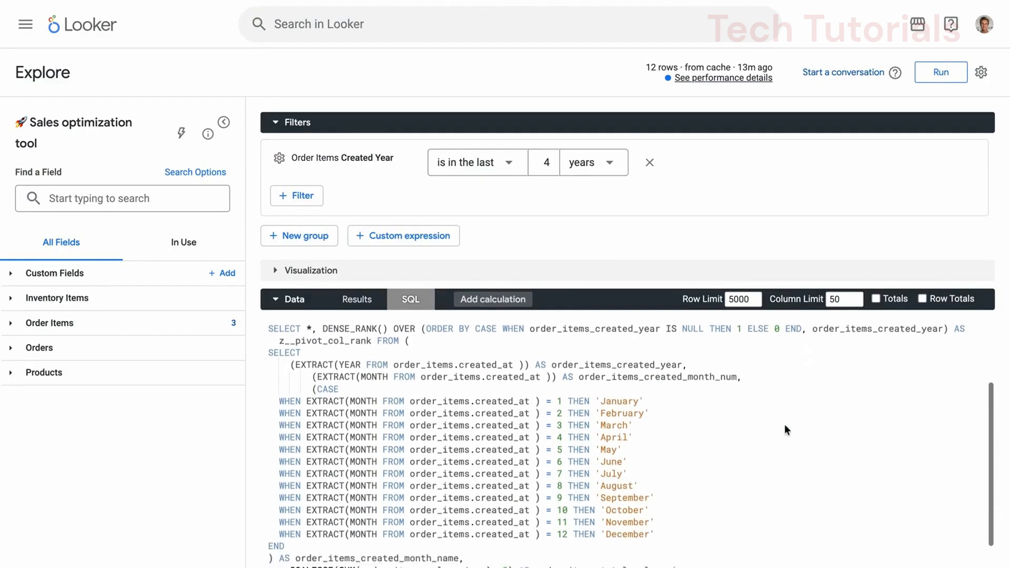
scroll(786, 429, down, 2)
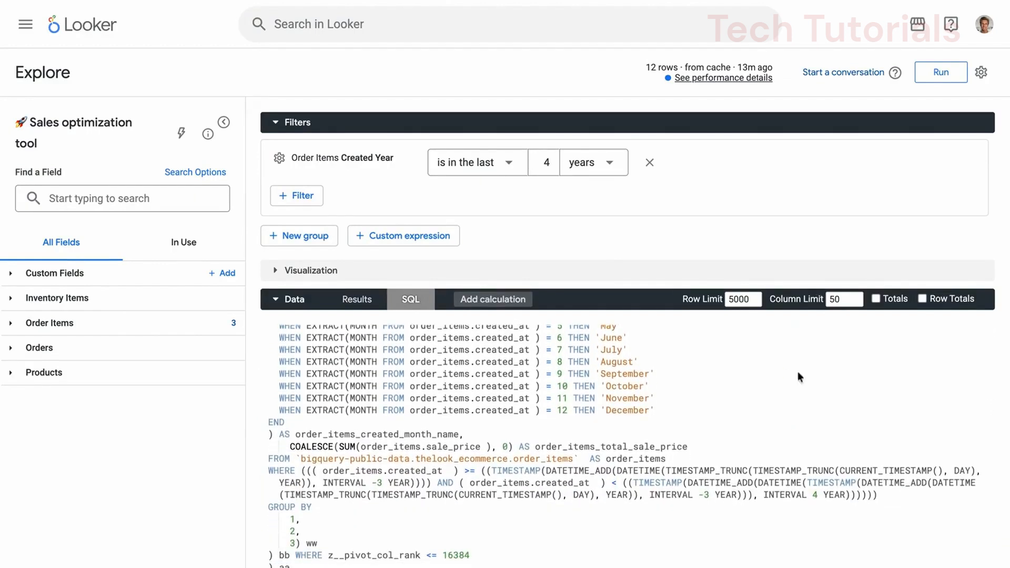
drag(846, 494, 763, 495)
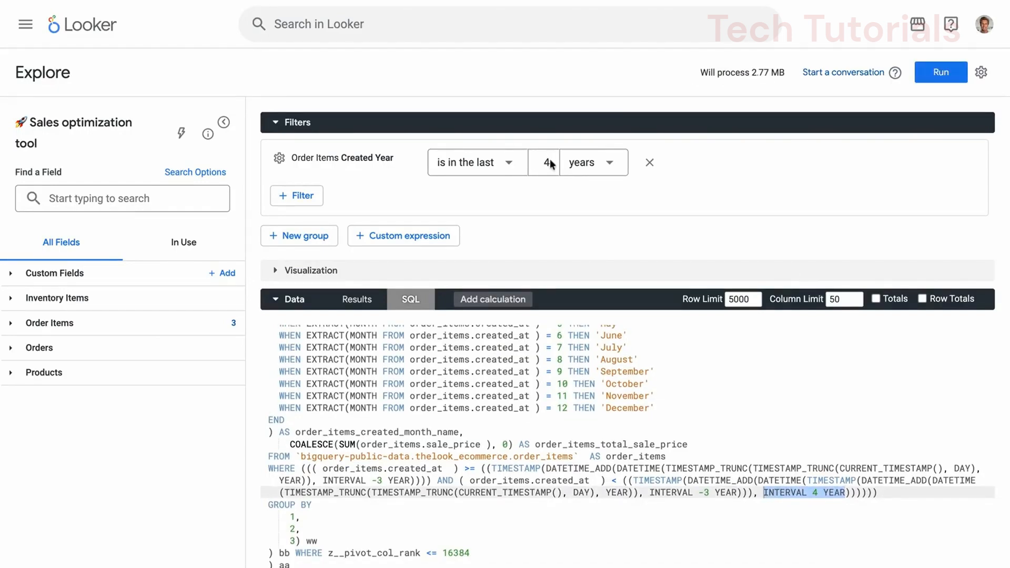
Step: Set the Order Items Created Year filter to the last 6 years and highlight the matching interval in the generated SQL
double_click(550, 163)
text(6)
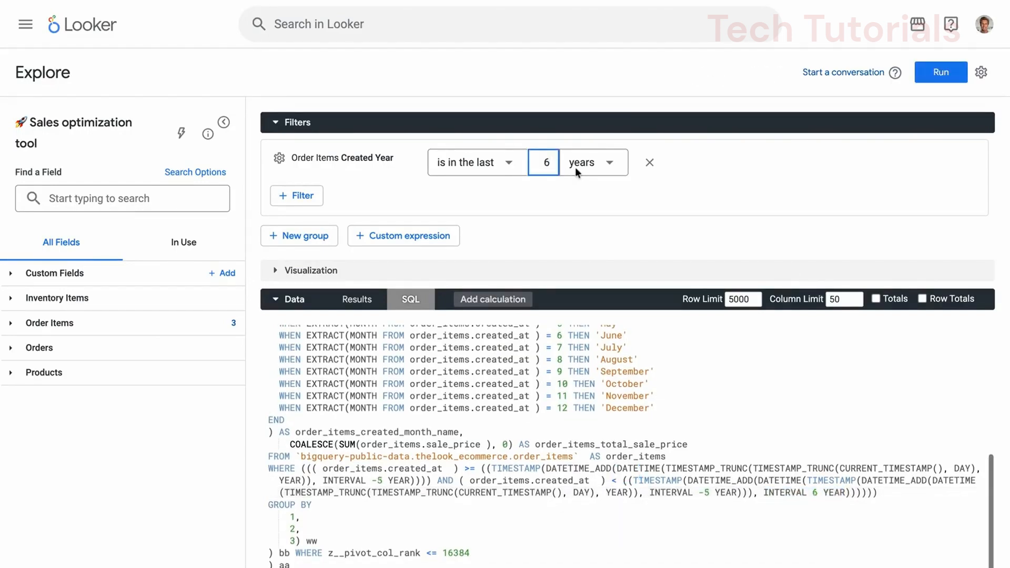
click(844, 494)
key(ctrl+shift+Left)
key(ctrl+shift+Left)
key(ctrl+shift+Left)
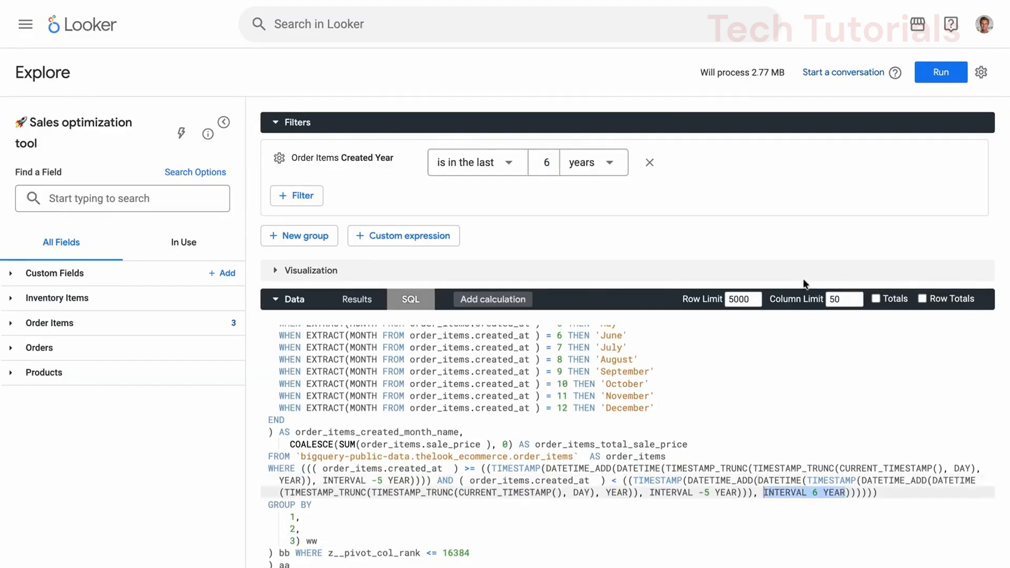
Step: Run the updated query, collapse the data section and expand the visualization
click(948, 73)
click(274, 299)
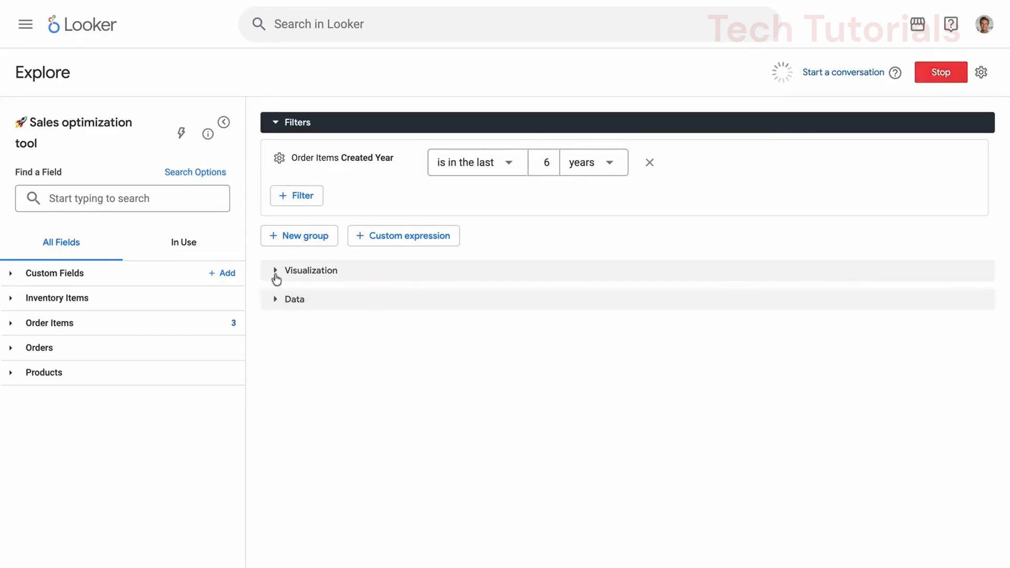
click(274, 271)
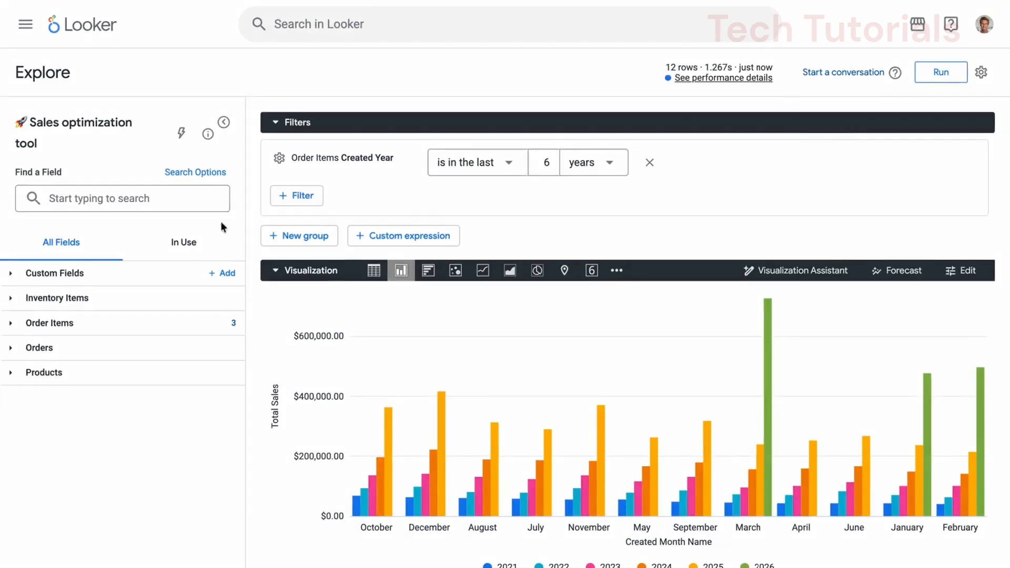
Step: Expand the Order Items field group and its Created Date dimension group in the Sales optimization tool Explore
click(141, 323)
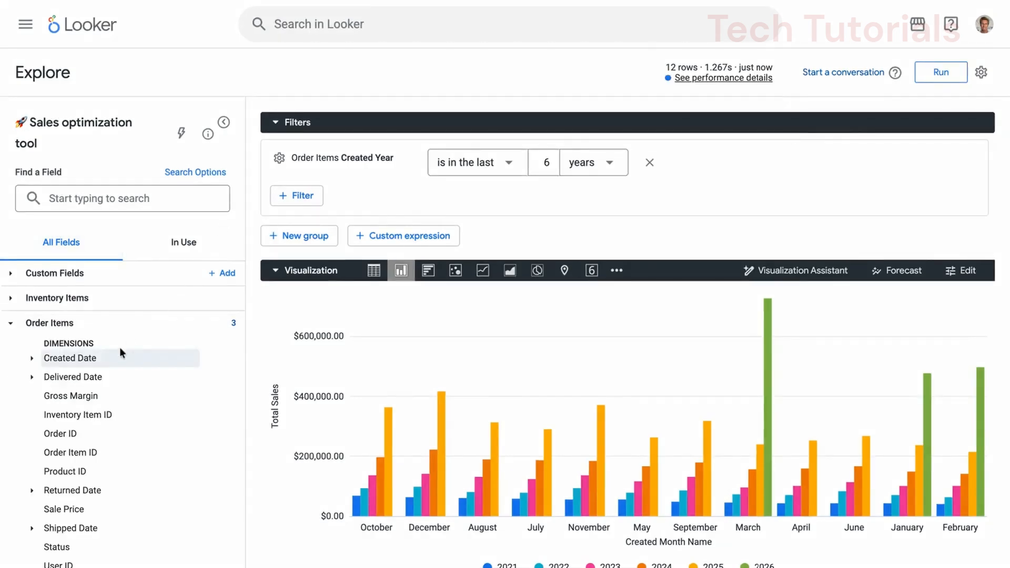
click(32, 359)
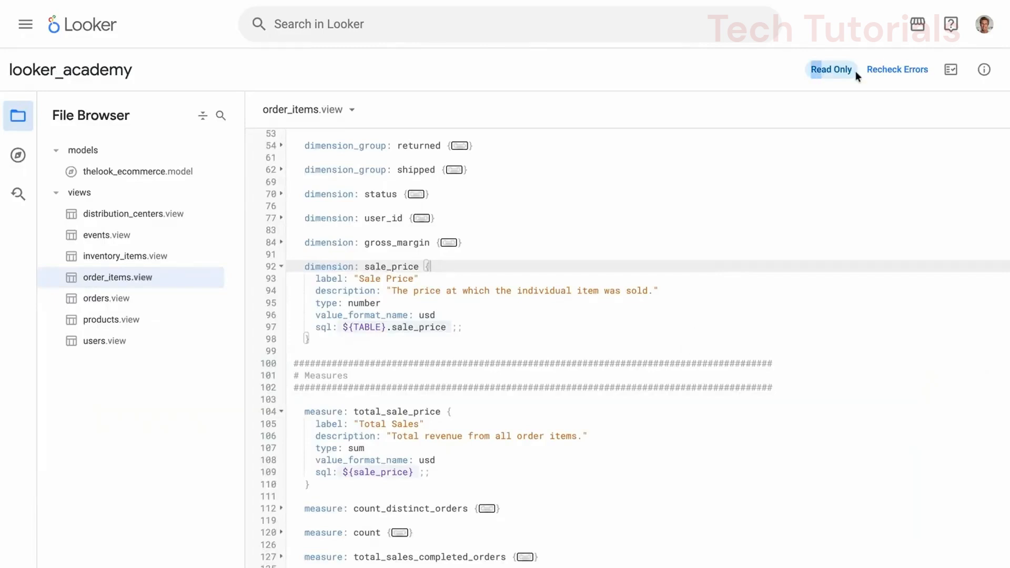
Step: Turn on Development Mode for the looker_academy project and highlight the personal branch label
click(28, 30)
click(84, 543)
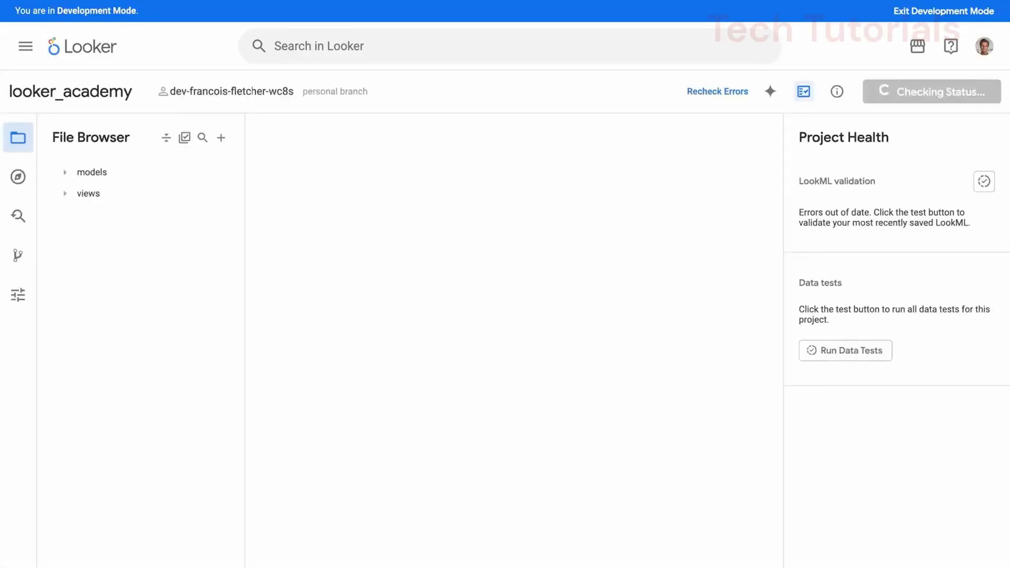
triple_click(370, 93)
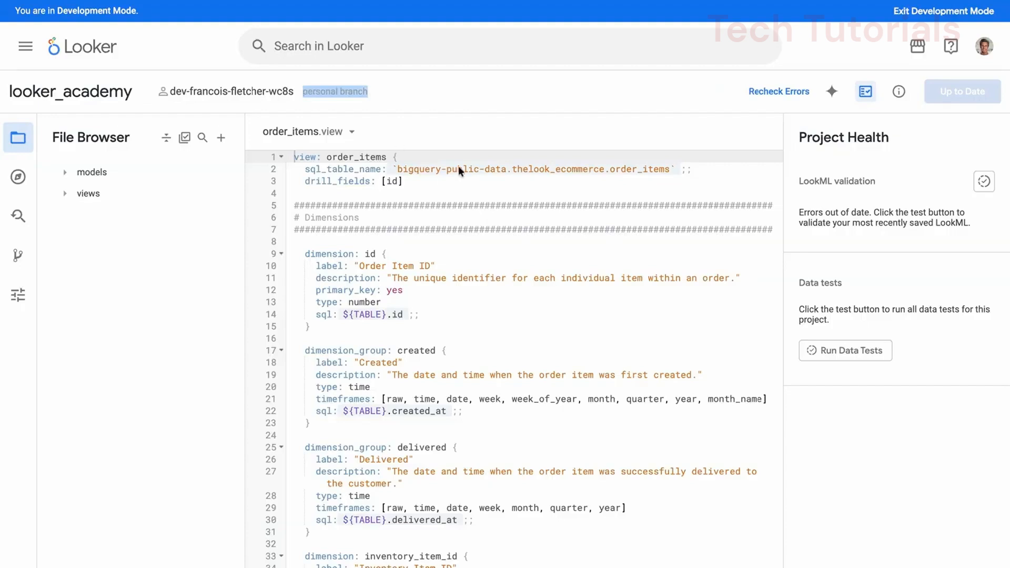
Step: List the project's Git branches, then look through the project's configuration settings
click(17, 255)
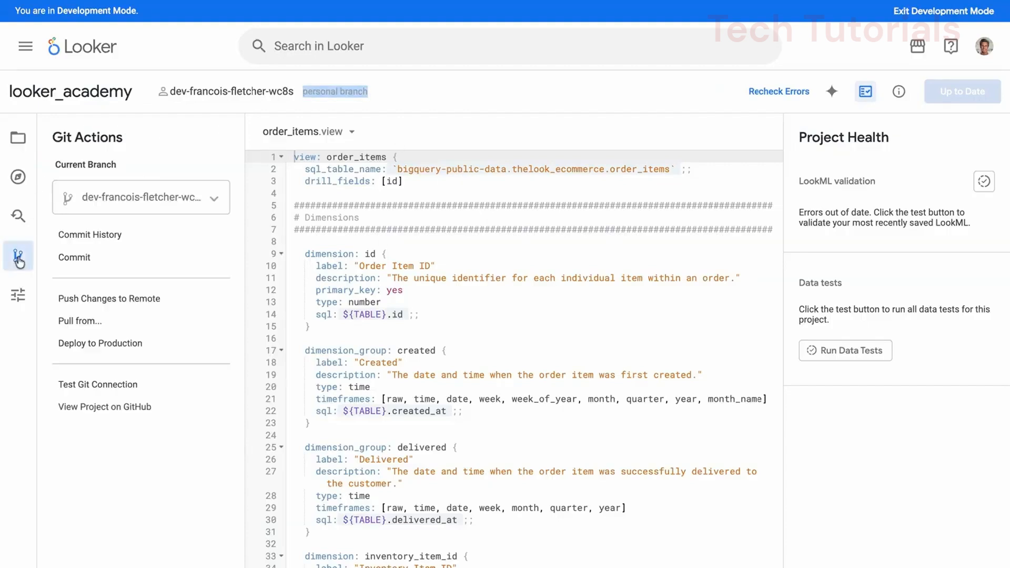
click(188, 199)
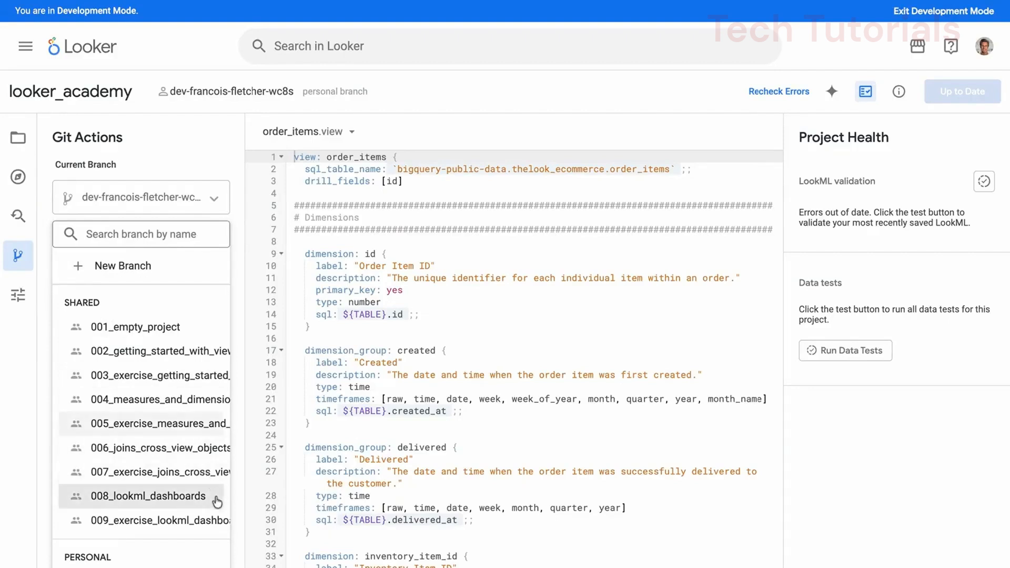
click(18, 295)
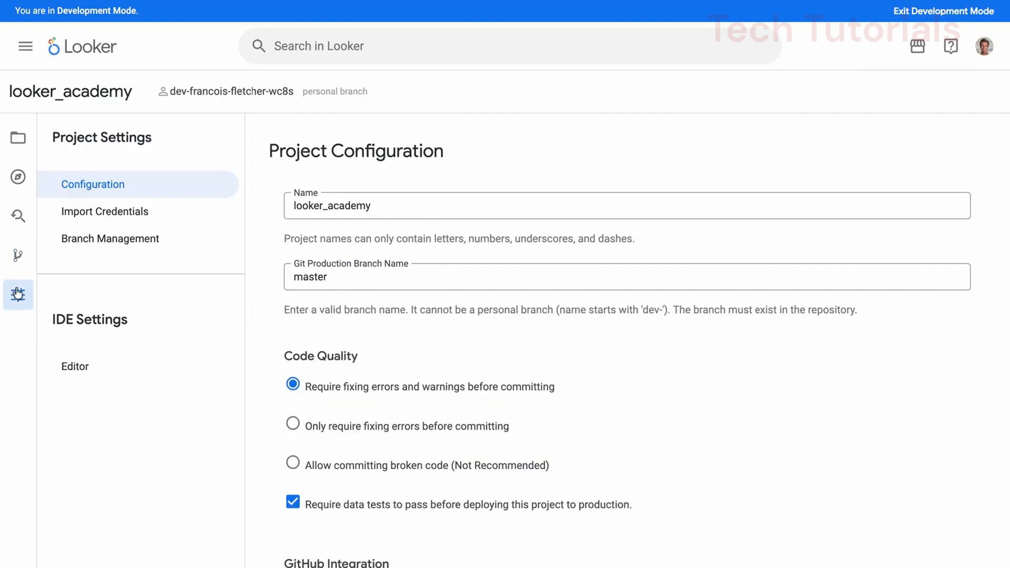
scroll(492, 413, down, 15)
scroll(474, 408, up, 6)
Step: Enable Advanced Deploy Mode in the project configuration and save the configuration
click(293, 367)
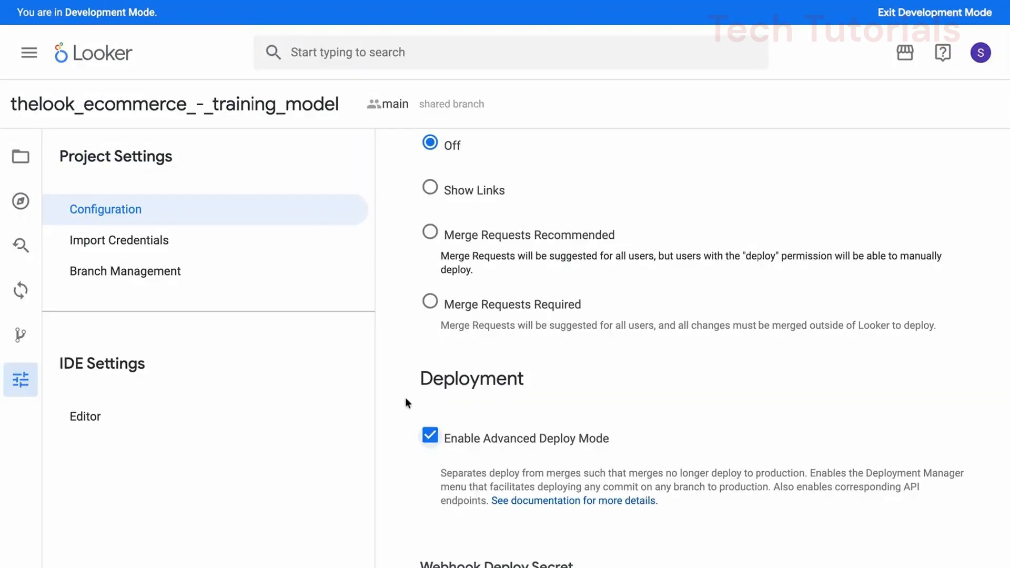
scroll(405, 403, down, 9)
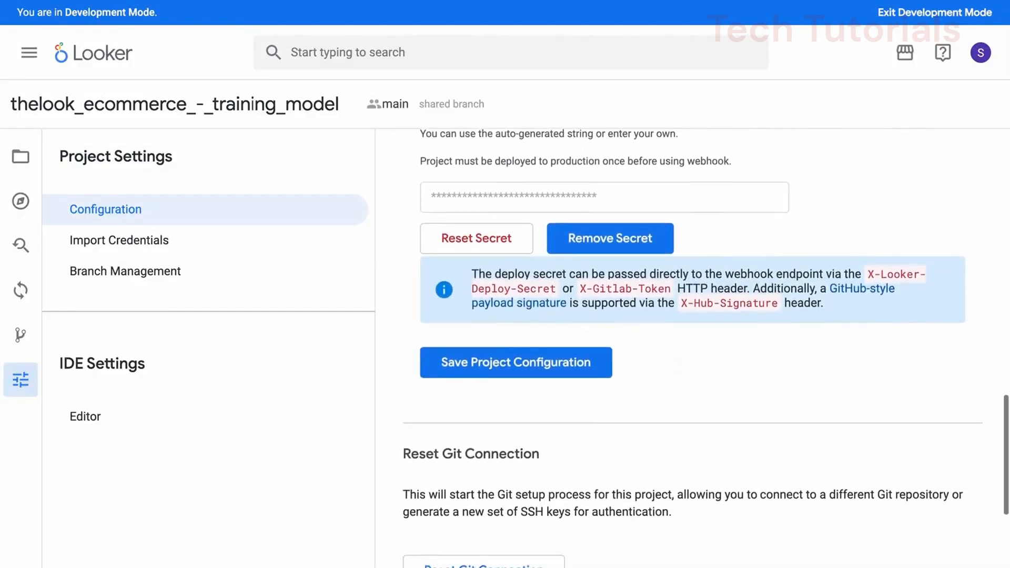
scroll(692, 348, down, 1)
click(463, 326)
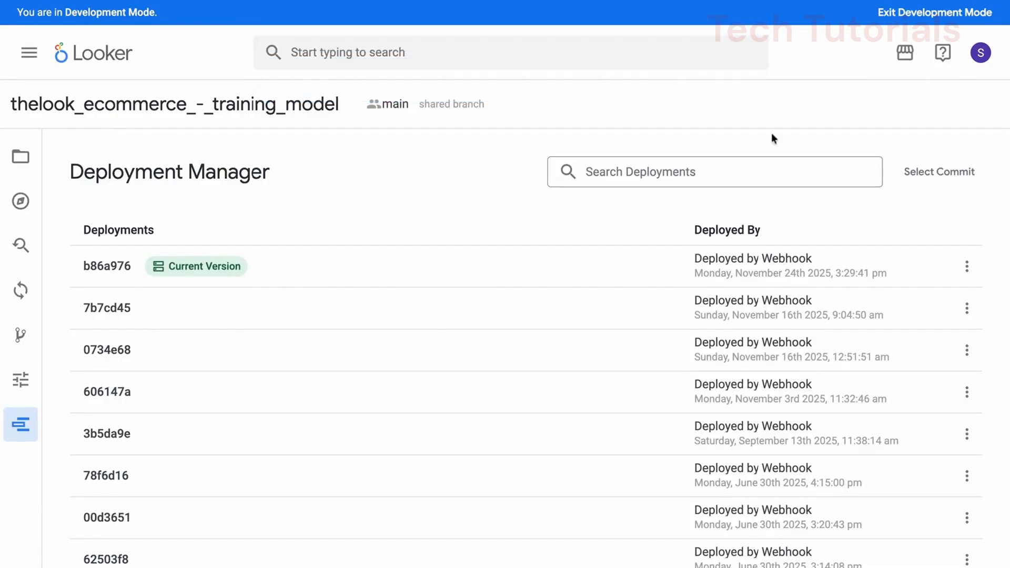
Step: Look through the deployment history and examine the deploy options for deployment 7b7cd45 and the commit selection
scroll(559, 387, down, 8)
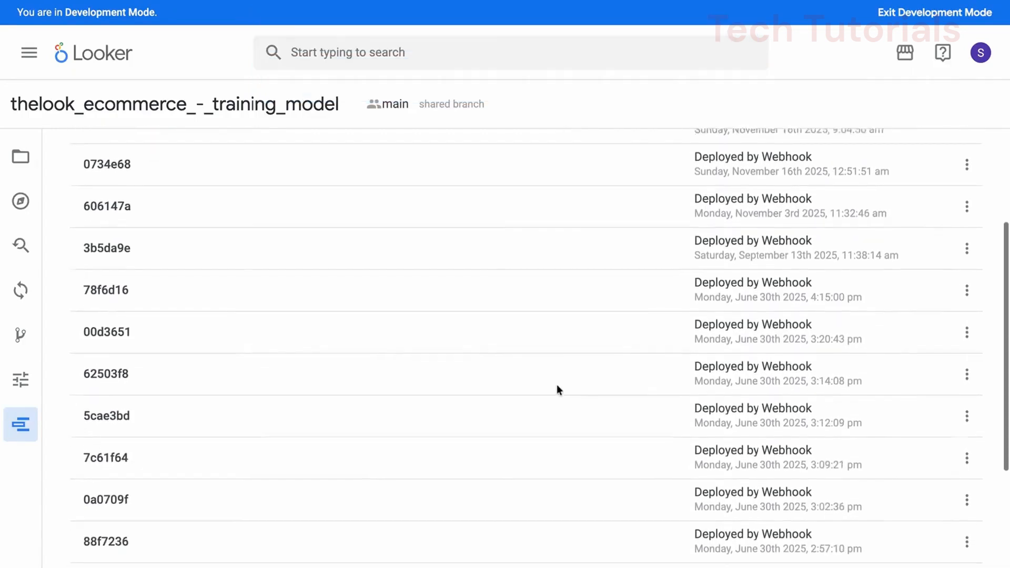
scroll(558, 389, up, 8)
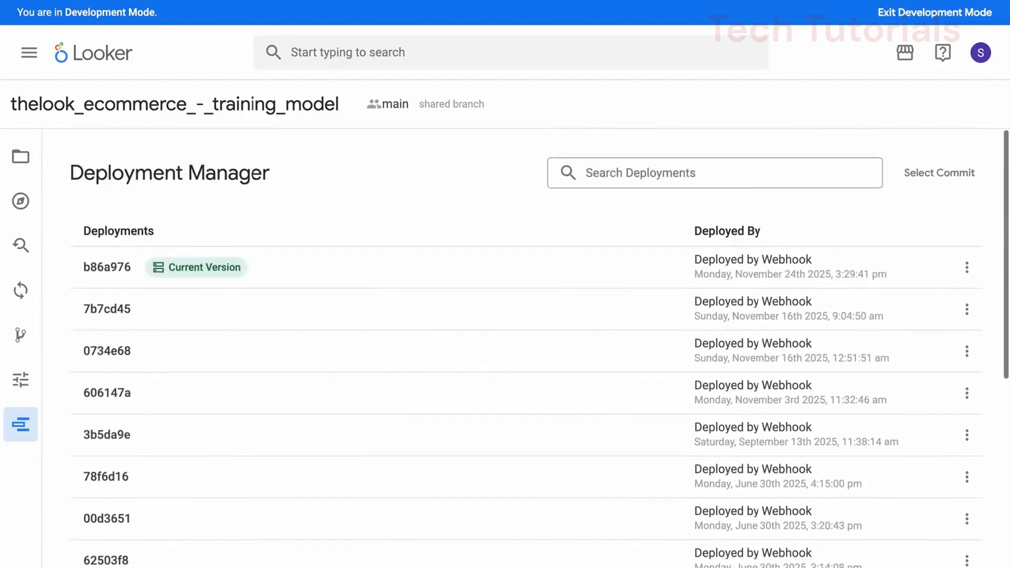
click(966, 307)
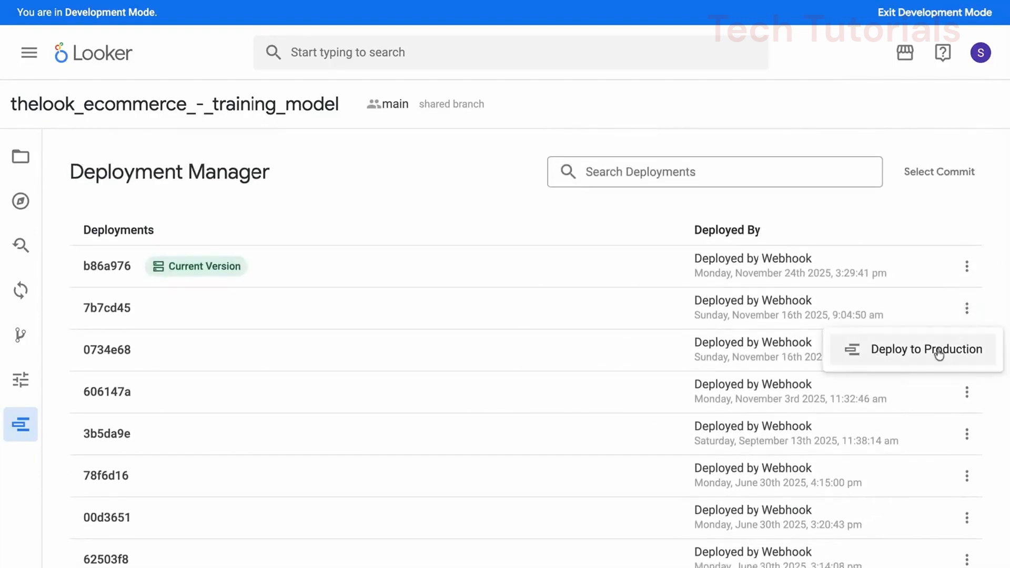
click(958, 183)
click(957, 182)
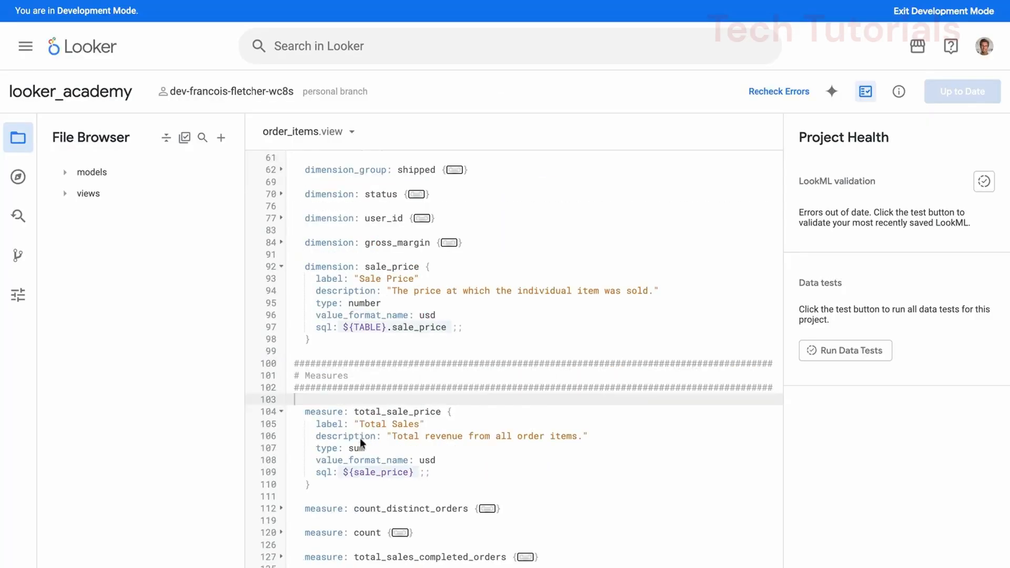
Step: Show the Quick Help for the total_sale_price measure's type parameter and highlight the range of listed types starting at average
click(344, 448)
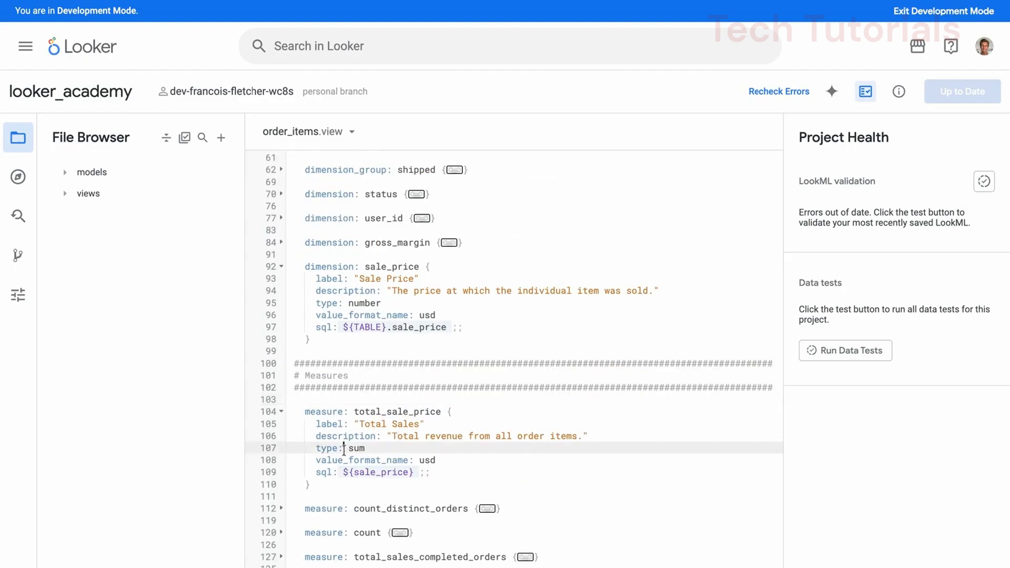
click(899, 92)
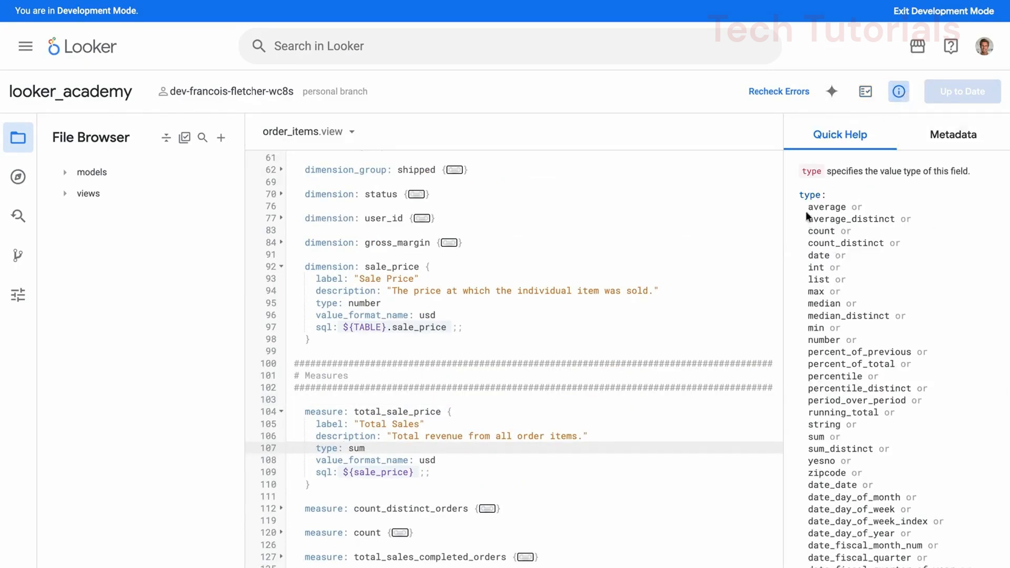
drag(807, 207, 894, 412)
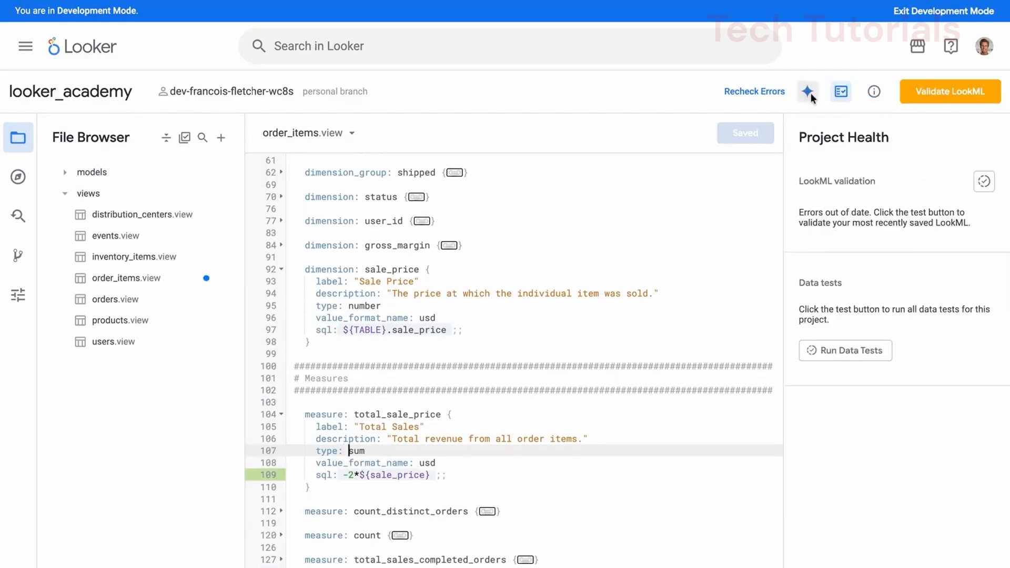
Step: Have the code assistant create a measure below total_sale_price, entering the request "write the sum of my marg"
click(807, 91)
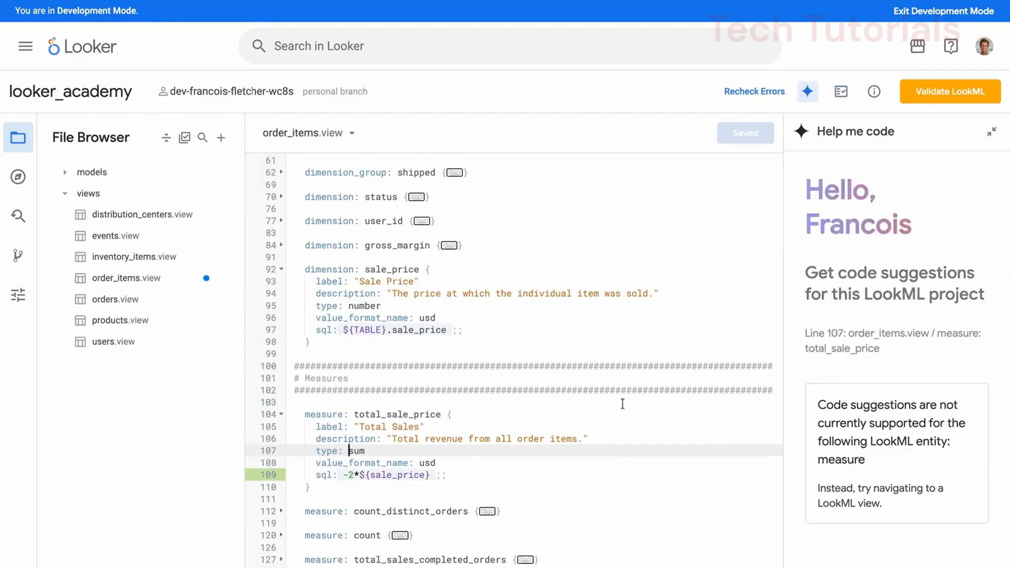
key(Down)
key(Down)
key(Down)
key(Down)
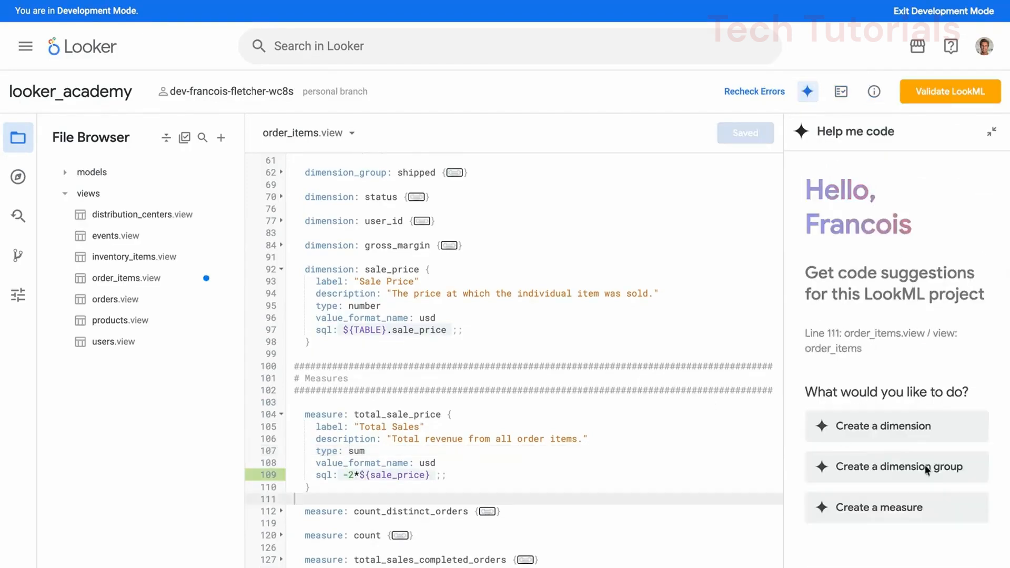
click(895, 508)
click(906, 279)
text(write the sum of my marg)
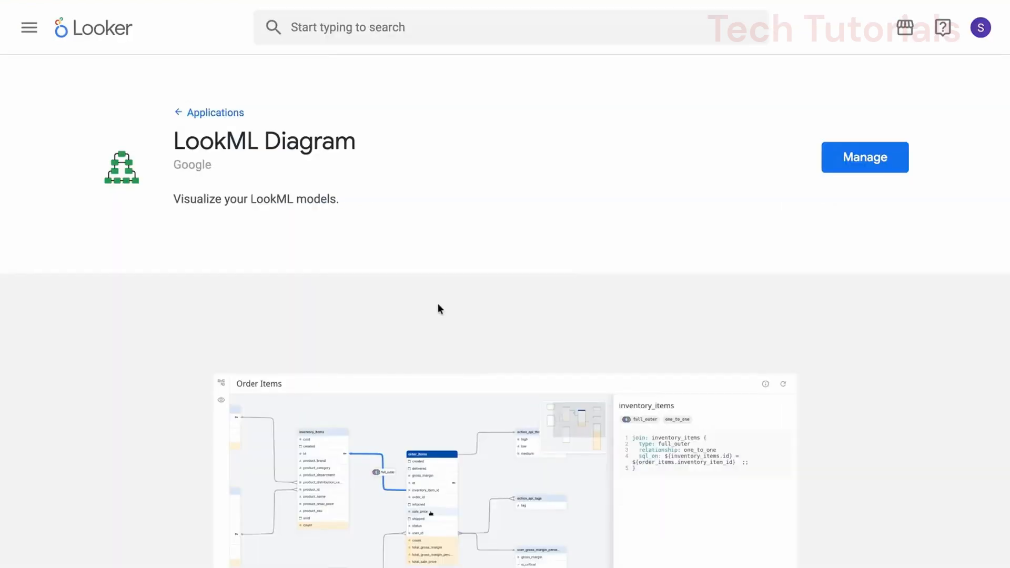
Step: Look through the preview pages of the LookML model visualizer and the Data Dictionary
scroll(433, 310, down, 3)
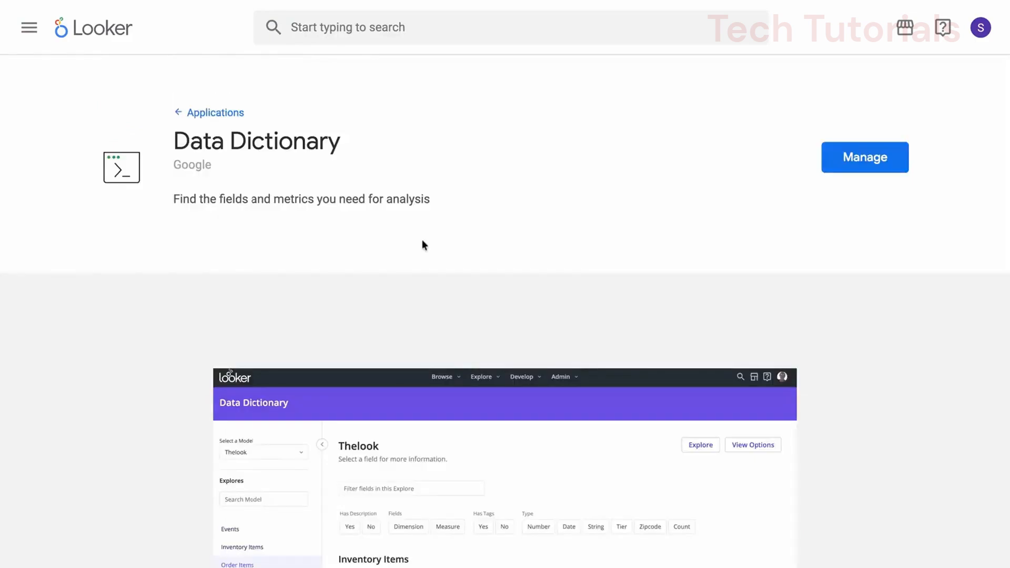
scroll(421, 244, down, 3)
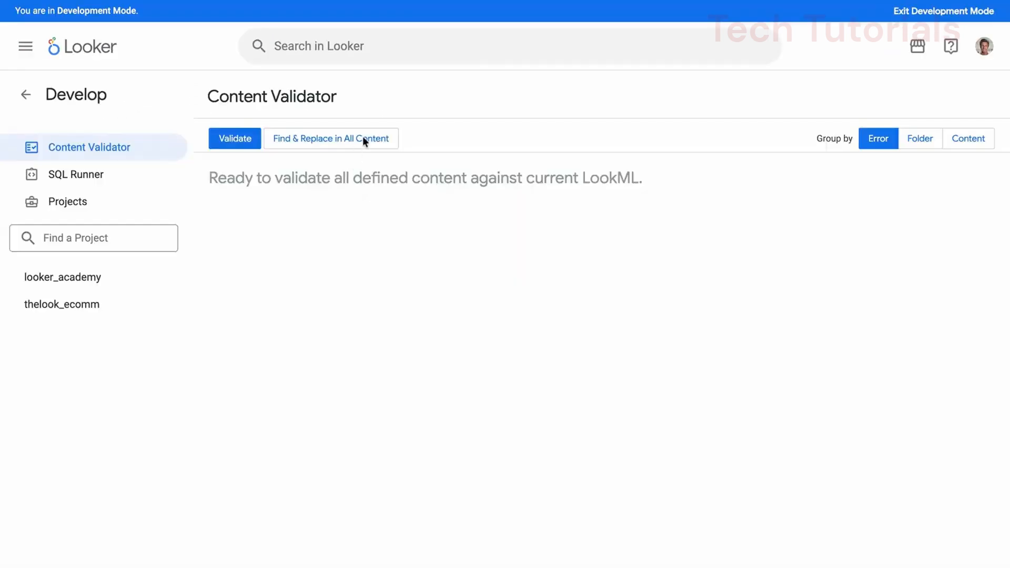
Step: Open Find & Replace in All Content in the Content Validator
click(363, 139)
click(671, 206)
click(363, 139)
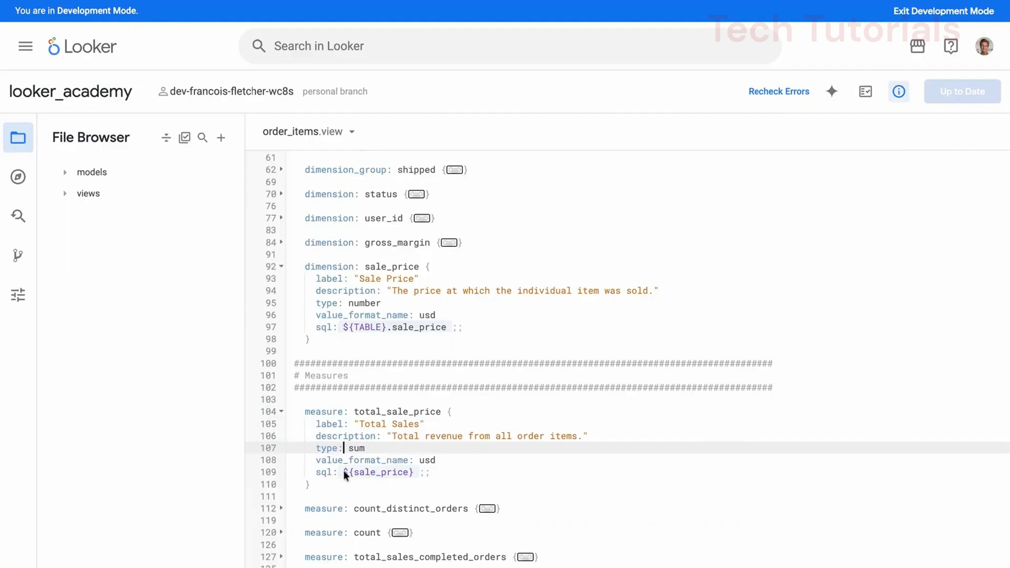
Step: Change the sql expression of the total_sale_price measure in order_items.view to -2*${sale_price}
click(343, 472)
text($)
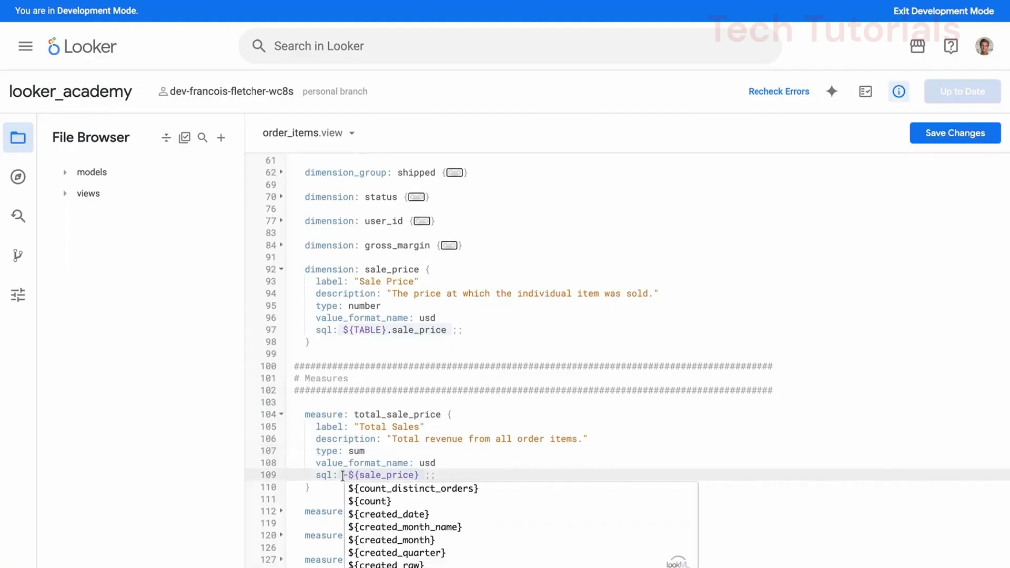
text(2*)
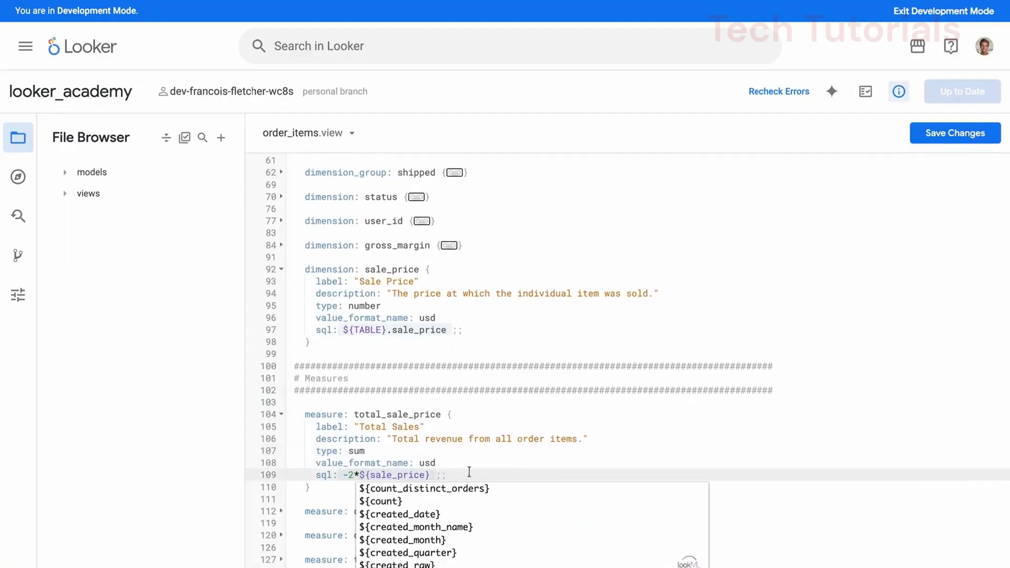
click(469, 472)
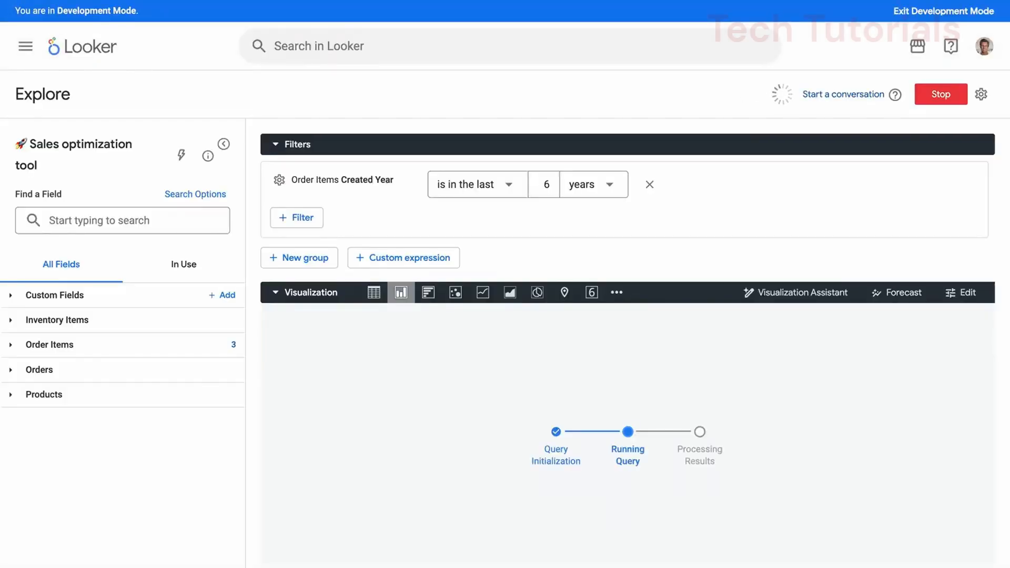
Step: Review the edited measure's effect in the Explore and on the Business Pulse dashboard, then return to its type line
click(276, 152)
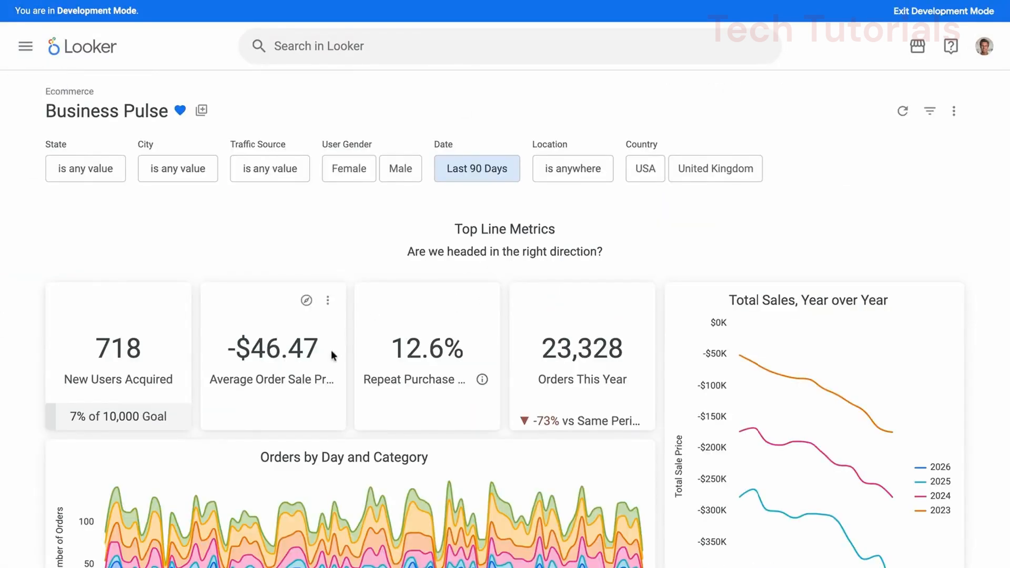
double_click(330, 349)
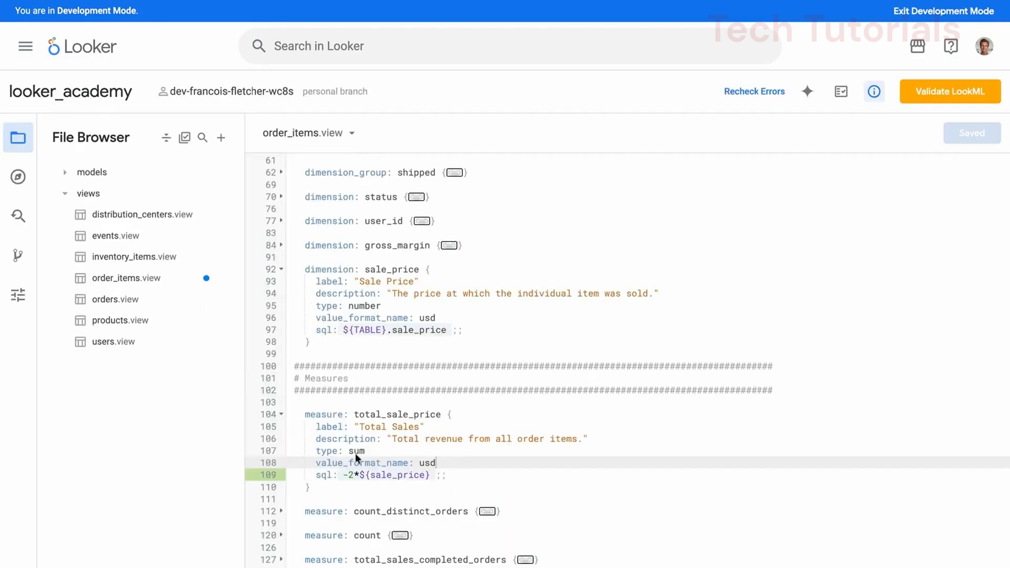
click(349, 451)
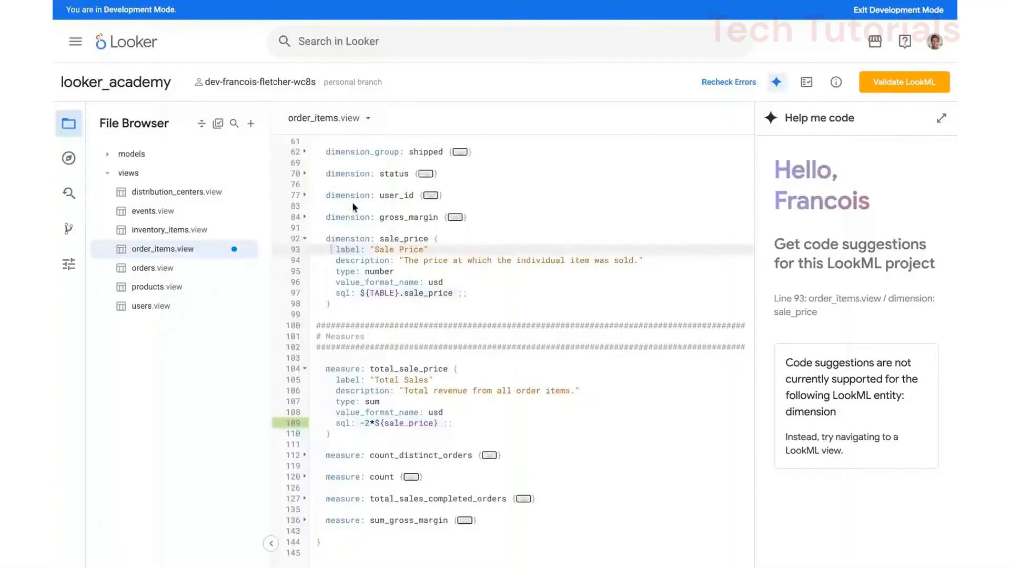
Step: Open the LookML projects list and start a new LookML project
click(75, 41)
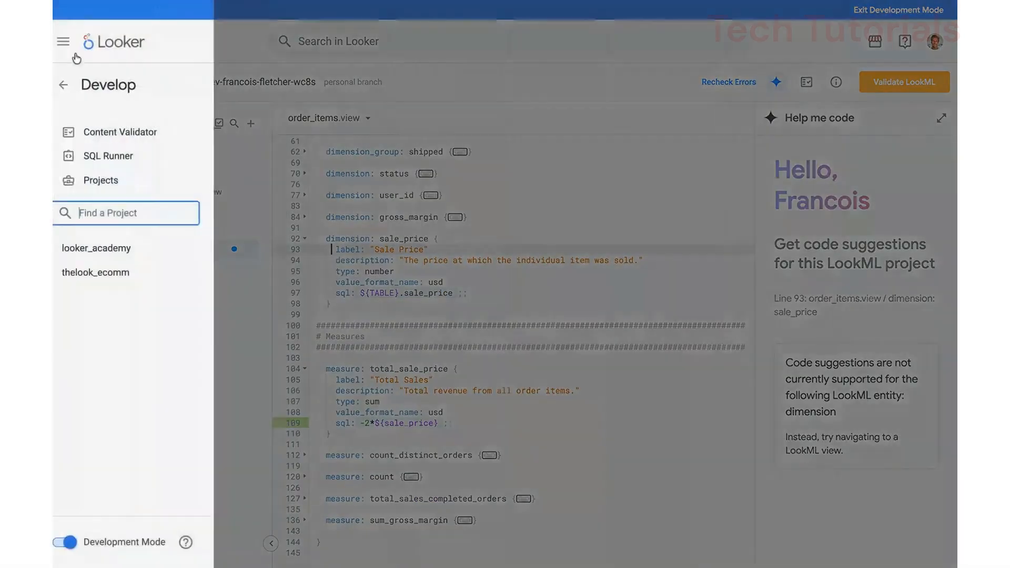
click(127, 184)
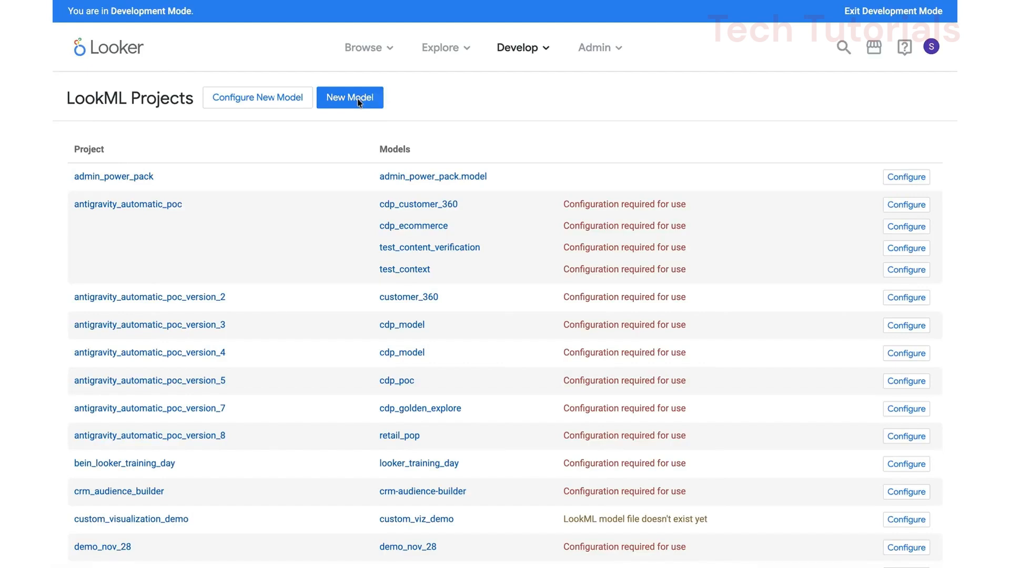
click(357, 99)
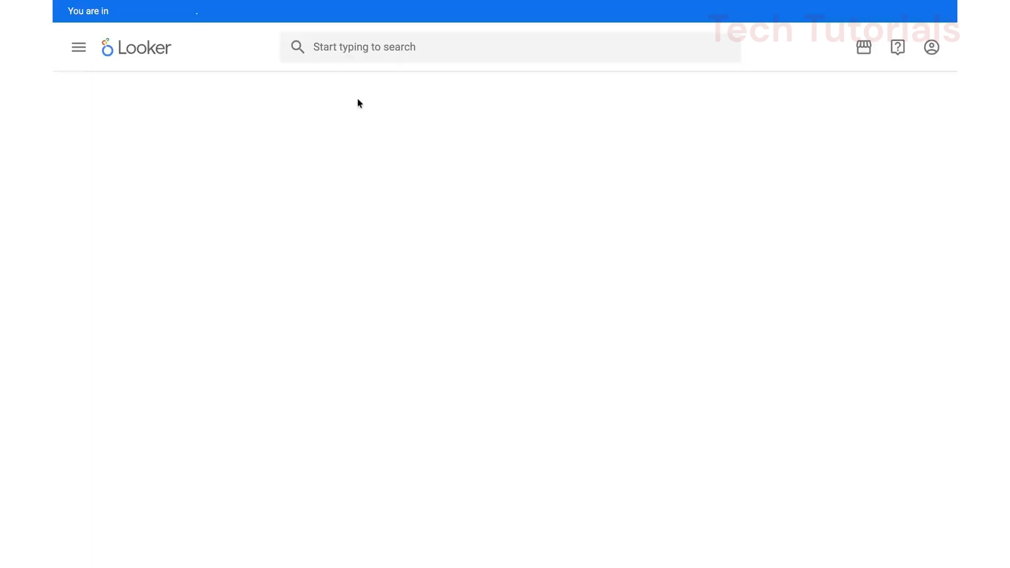
click(731, 255)
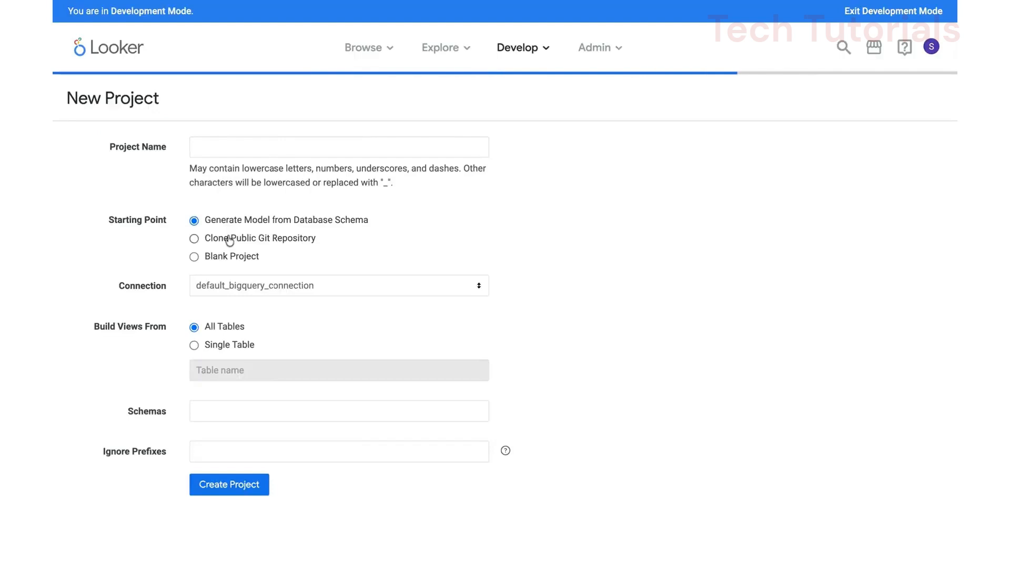
Step: Name the project test_demo, pick a schema for generating the model, and create the project
click(246, 148)
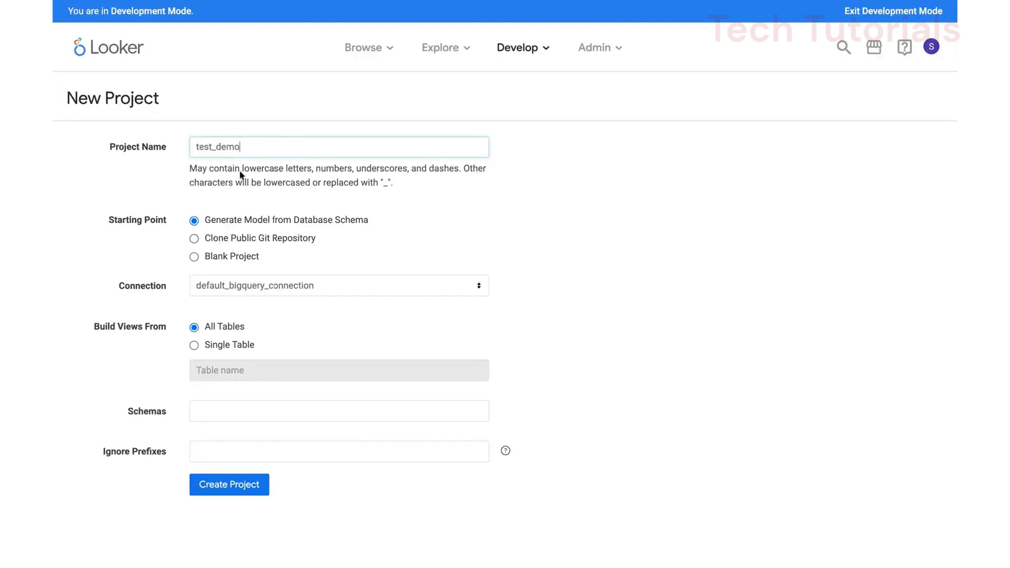
click(216, 404)
click(251, 430)
click(247, 485)
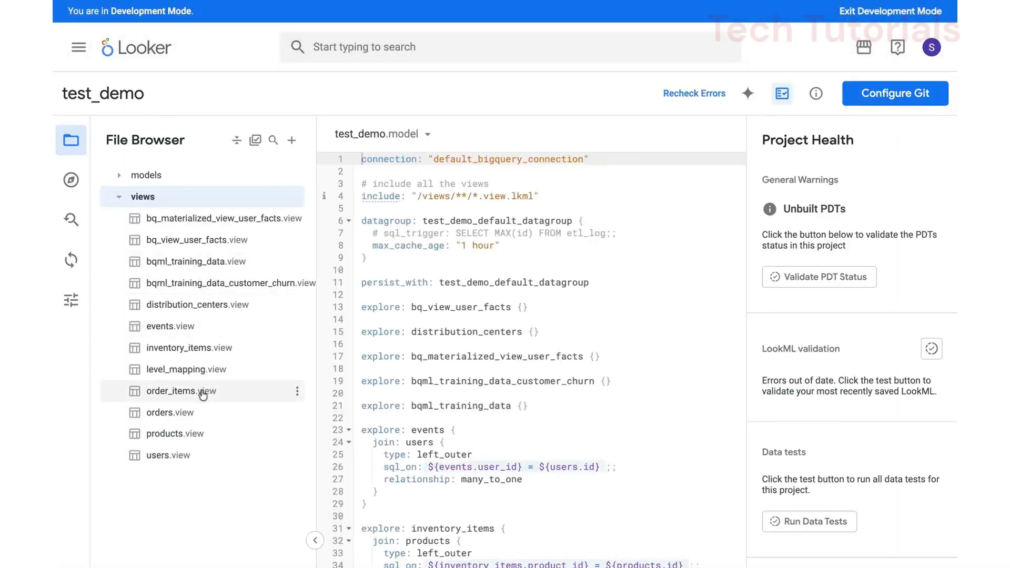
Step: Open the generated order_items view and examine its sql_table_name definition
click(203, 395)
click(496, 184)
click(510, 172)
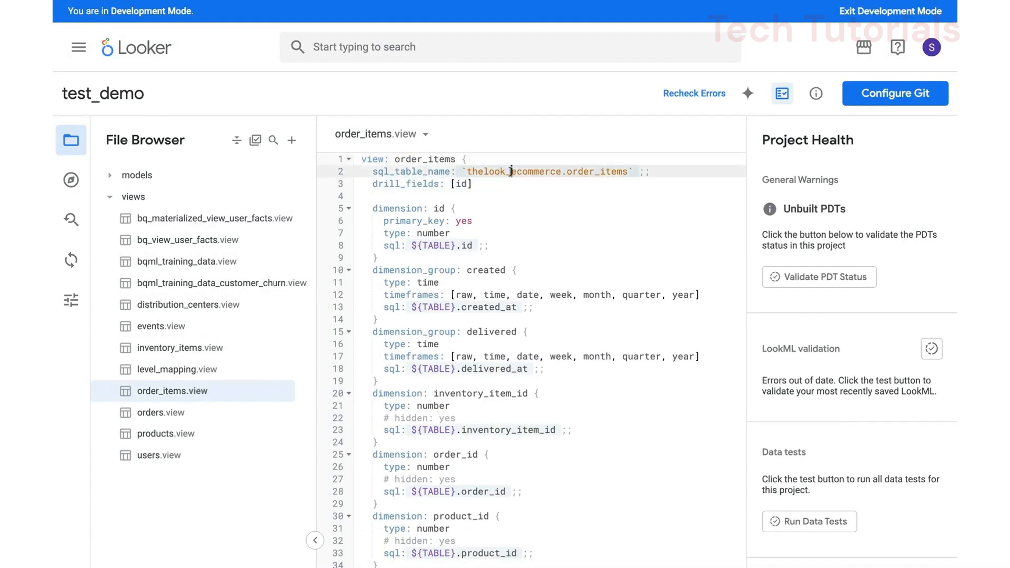
drag(510, 172, 400, 172)
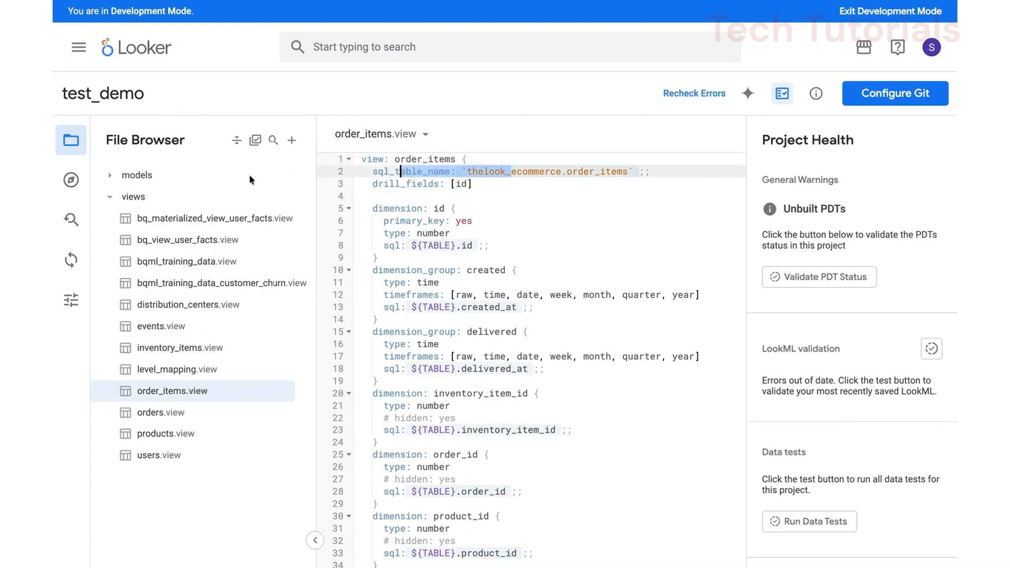
Step: In test_demo.model, add the label "one click model" to the order_items explore and save the file
click(109, 181)
click(197, 196)
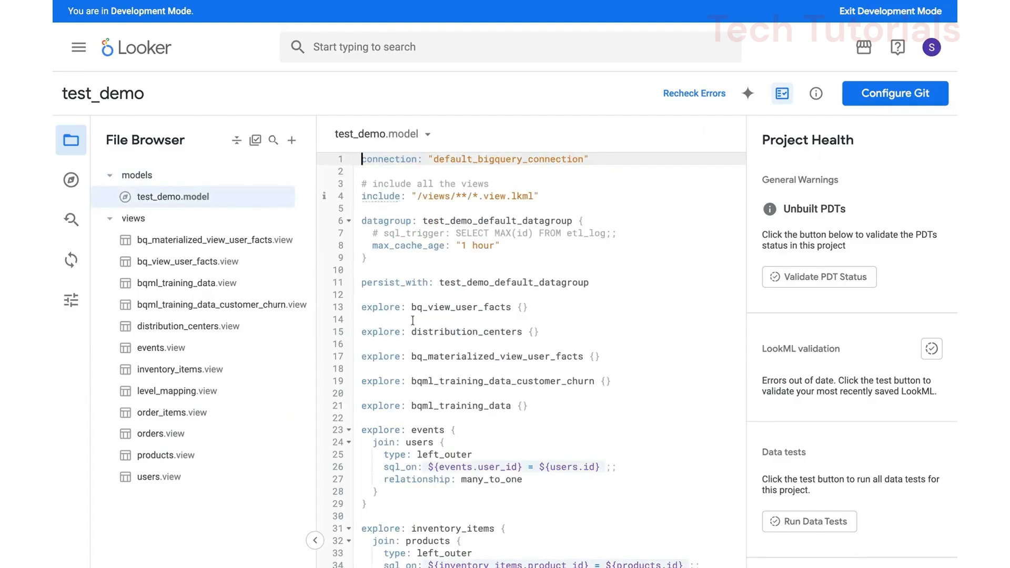
scroll(494, 357, down, 6)
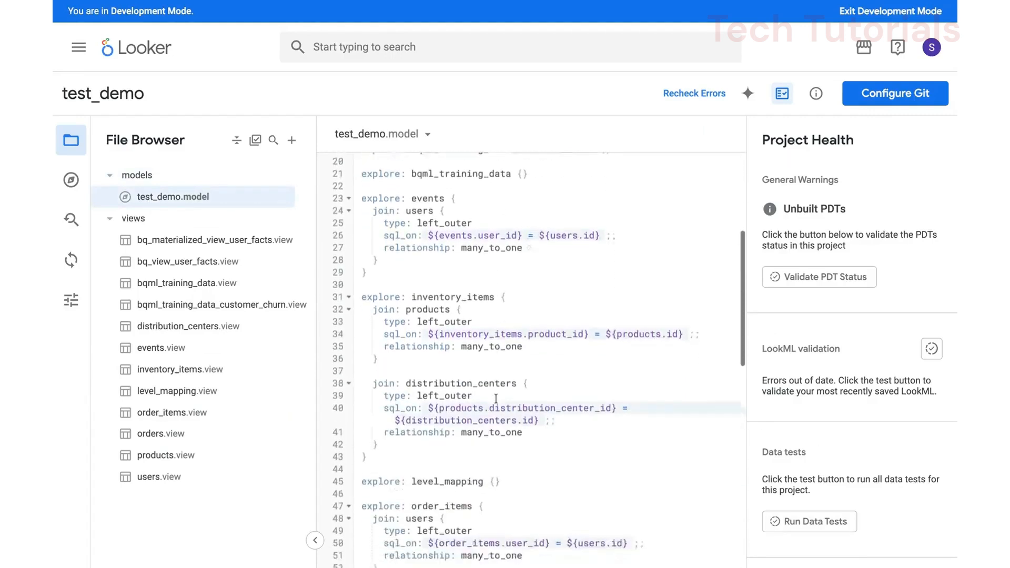
scroll(496, 398, down, 2)
click(503, 360)
key(Return)
text(label)
key(Return)
text("one click m)
text(odel)
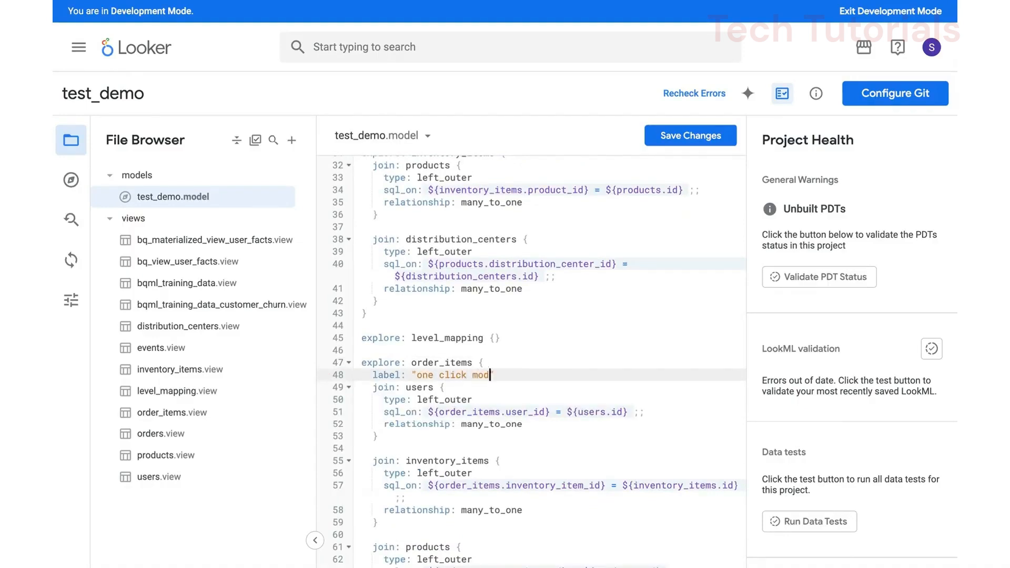
click(672, 145)
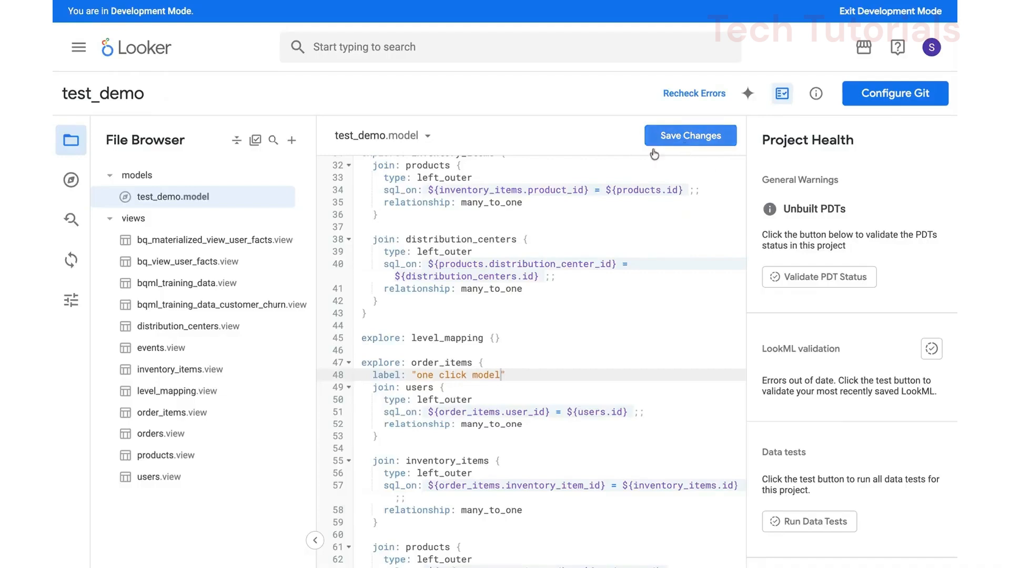
Step: Open the order_items Explore from the model file and check its title
click(405, 0)
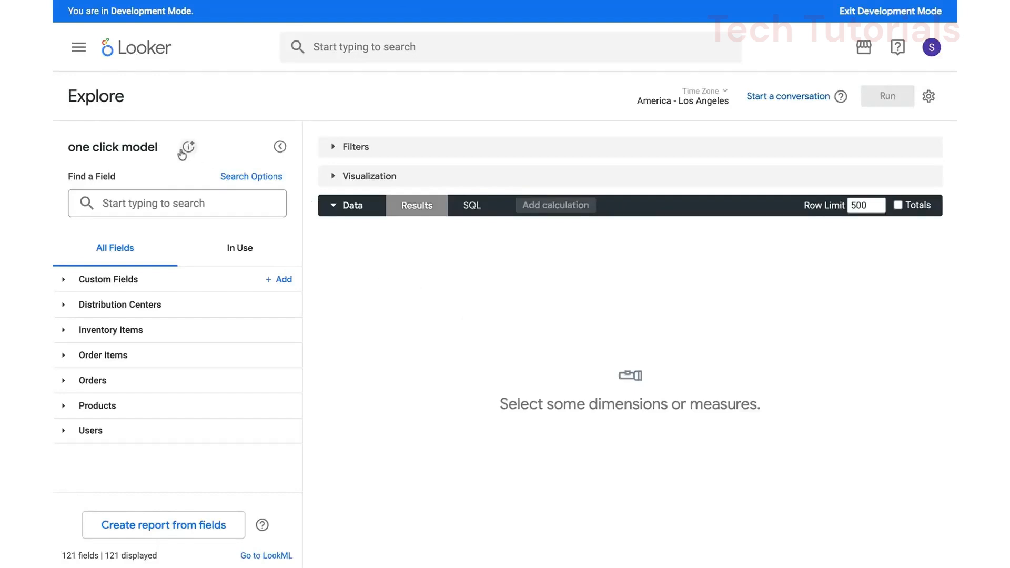
drag(161, 153, 68, 150)
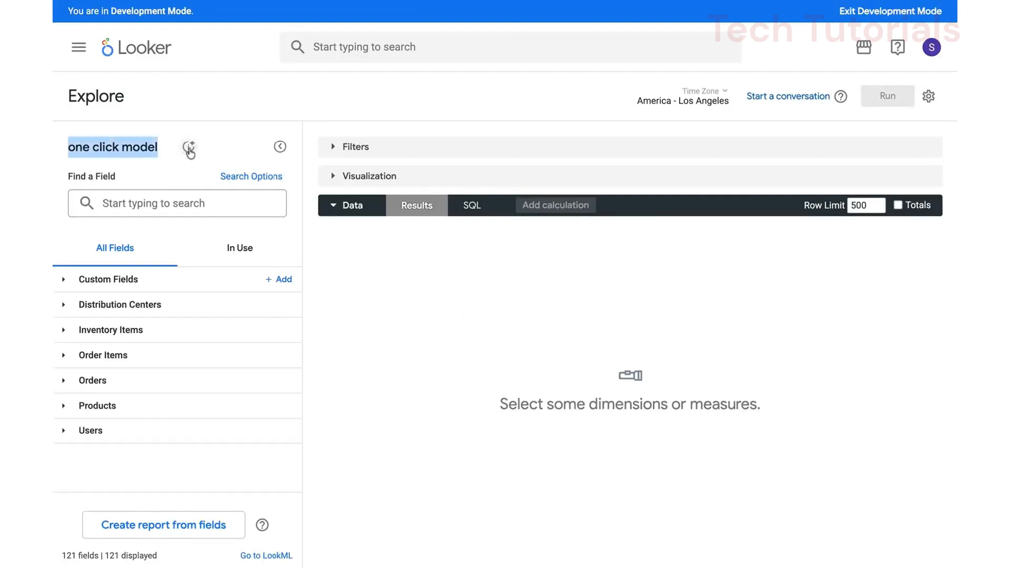